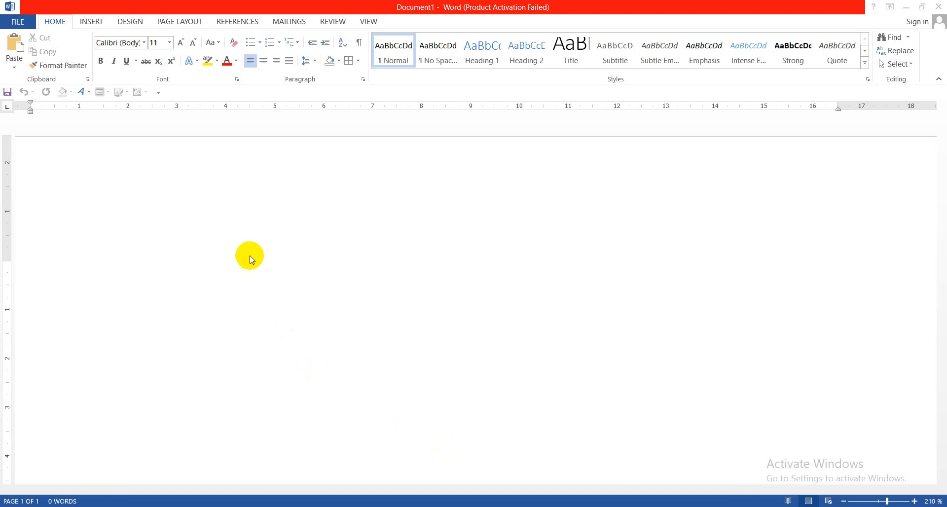
Step: Draw a rectangle shape about 3.5 cm wide and 2.5 cm tall near the center of the page's upper edge
left_click(99, 21)
left_click(99, 22)
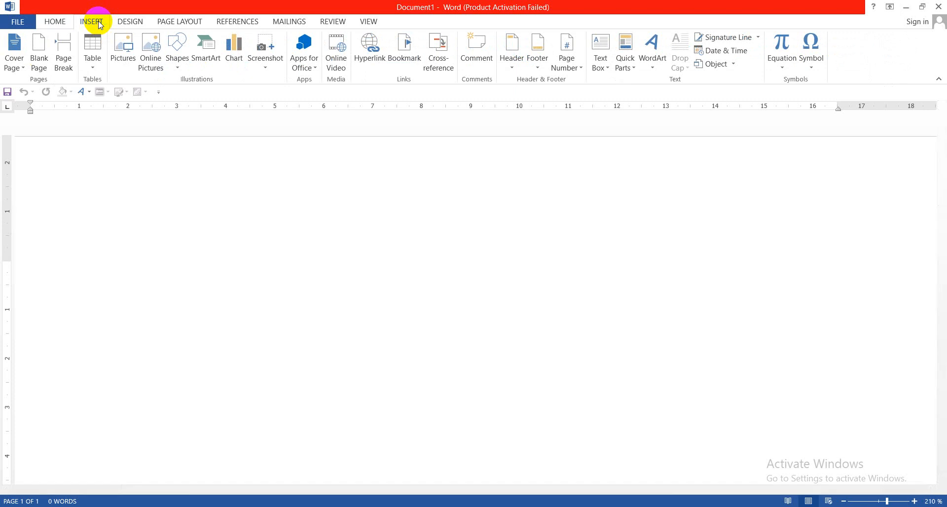
key("super+plus")
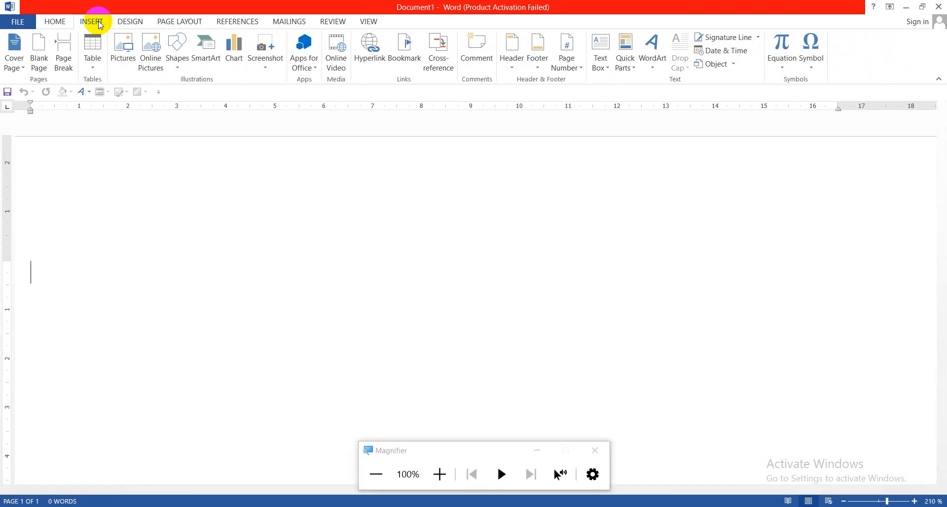
left_click(180, 68)
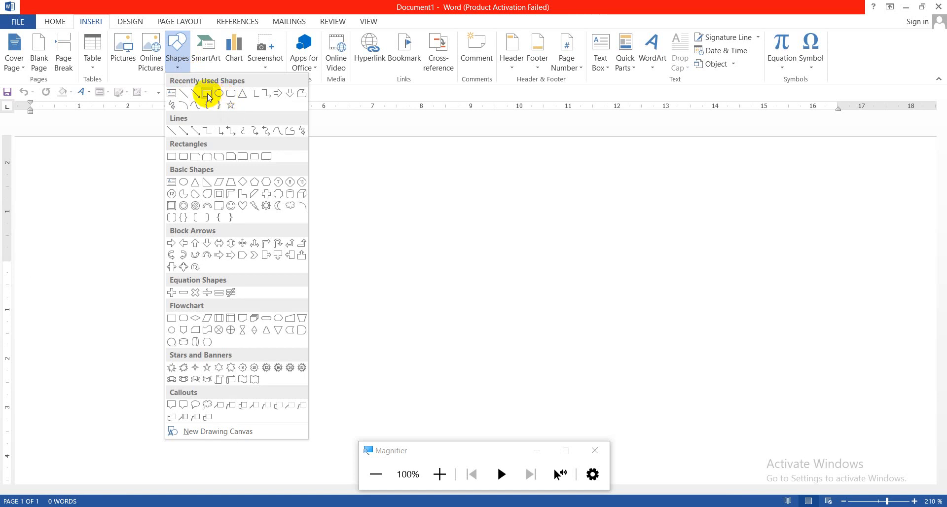
left_click(208, 93)
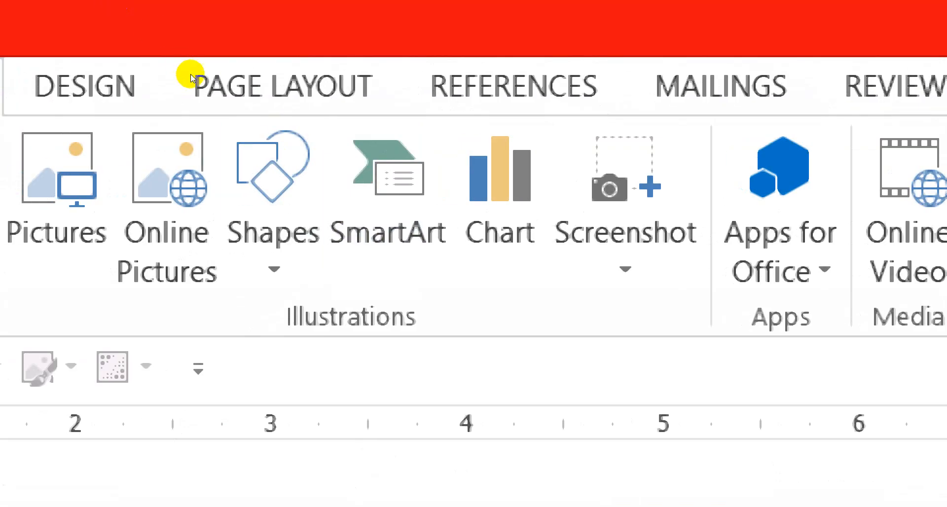
key("alt+n")
key("s")
key("h")
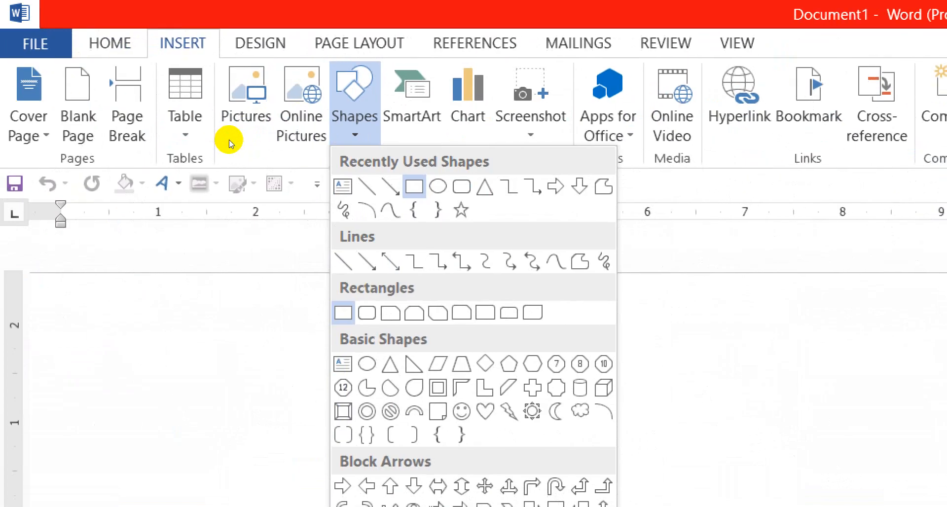
left_click(419, 227)
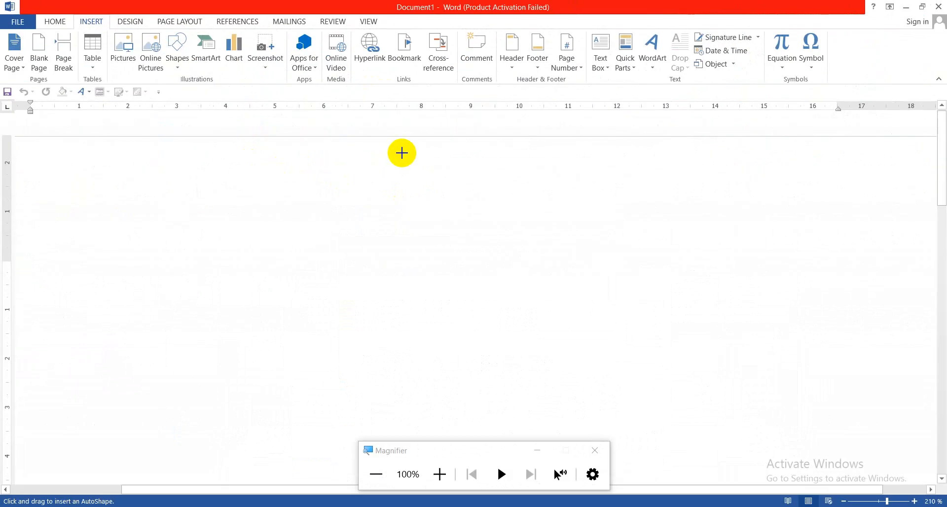
left_click_drag(401, 153, 574, 275)
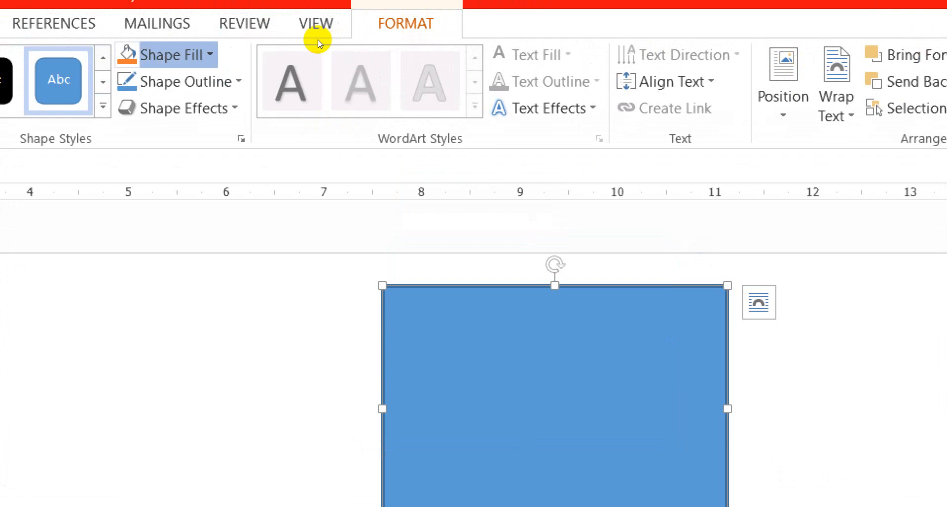
Step: Fill the rectangle with the skull picture file from the visiting folder on the Desktop
left_click(167, 55)
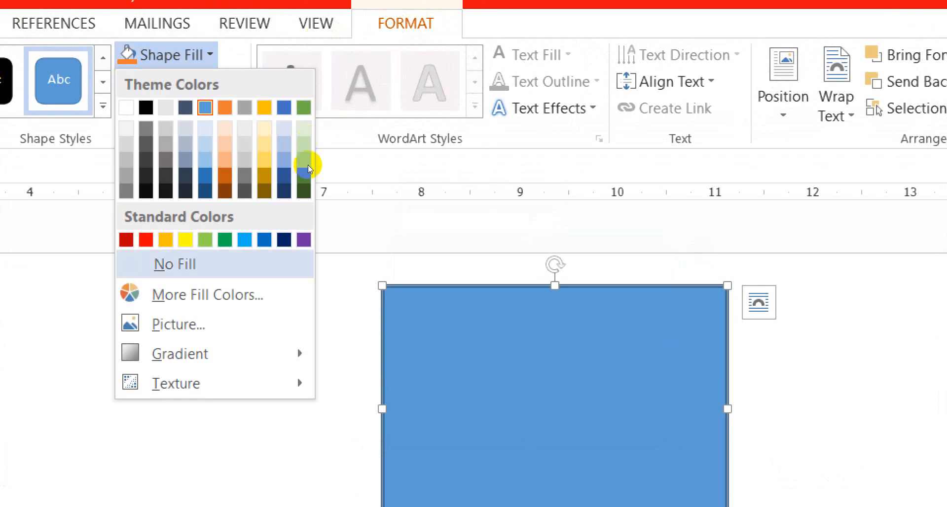
left_click(178, 324)
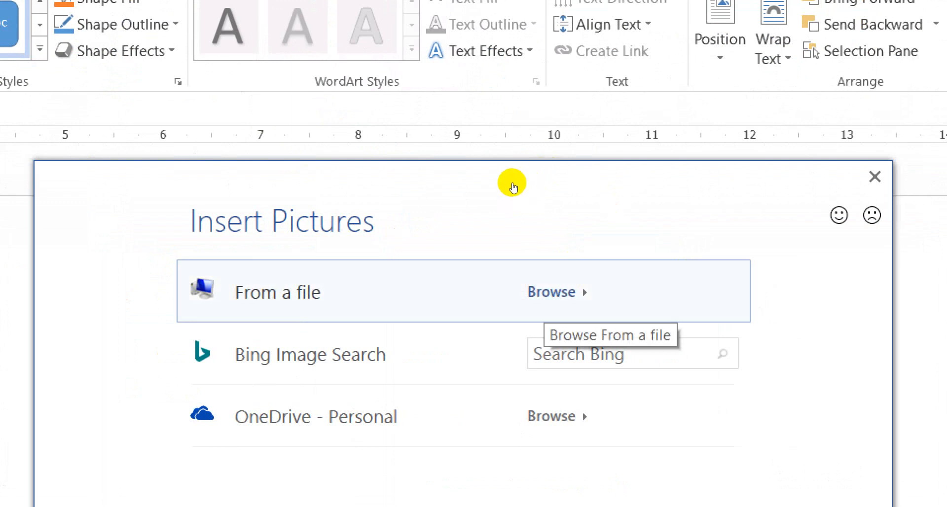
key("Escape")
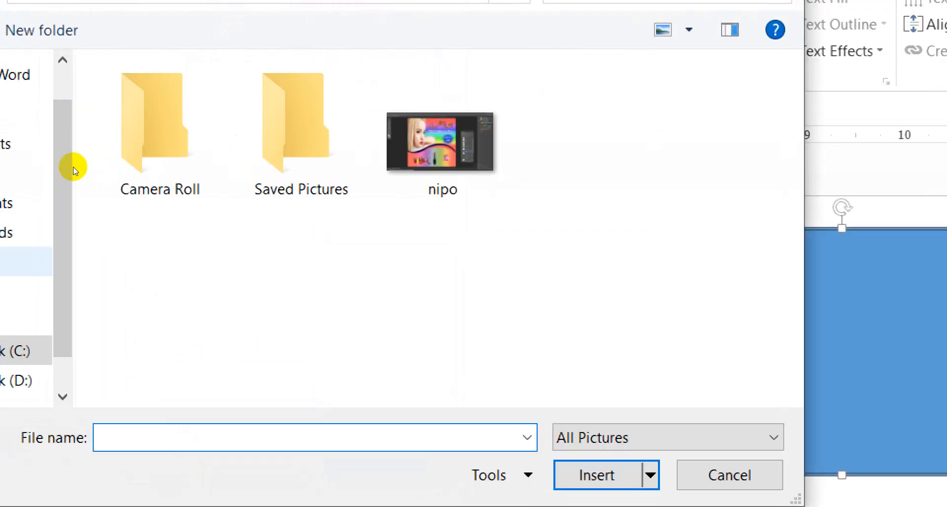
left_click(92, 262)
left_click(35, 168)
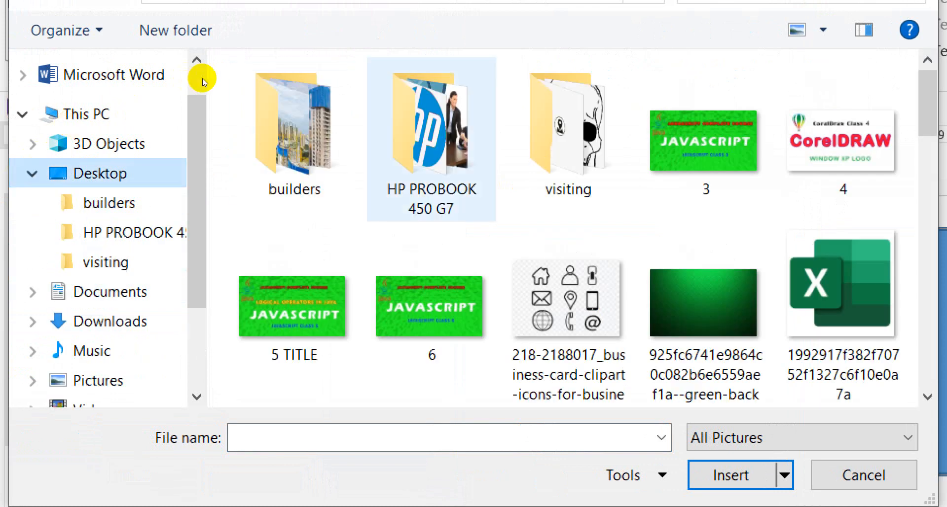
double_click(568, 130)
left_click(296, 109)
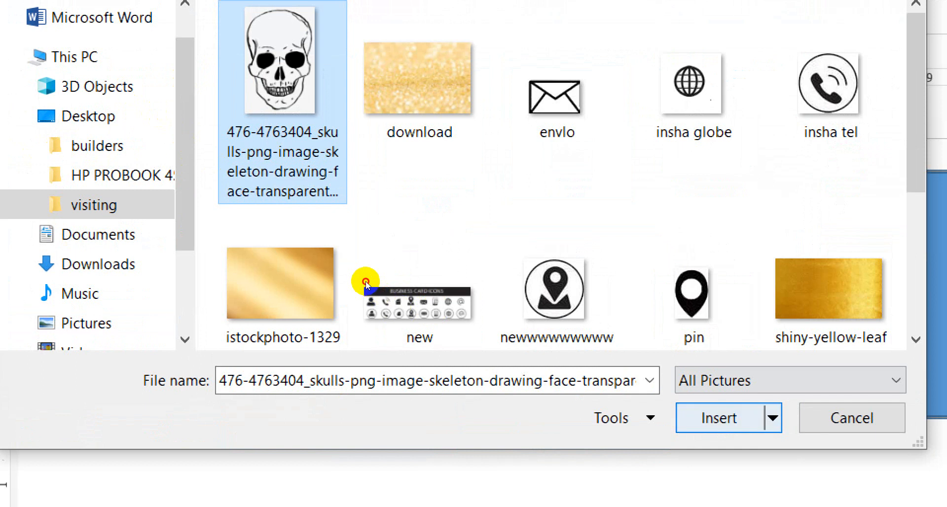
key("Return")
left_click(366, 281)
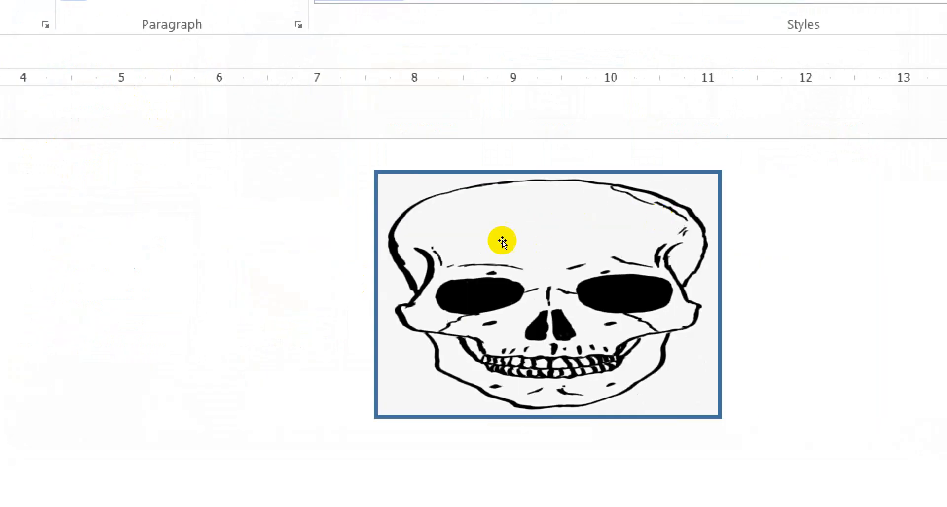
Step: Stretch the skull-filled rectangle to about 3.4 cm tall and remove its outline
left_click(498, 266)
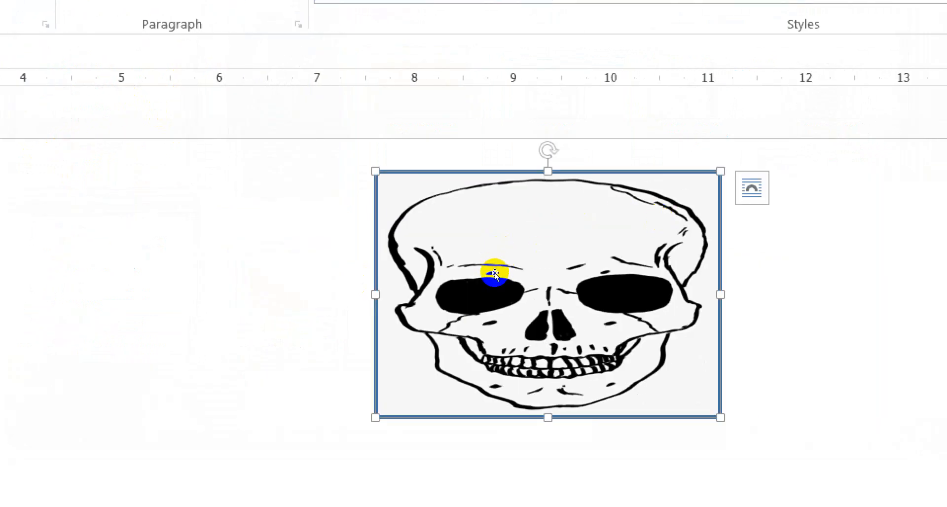
left_click_drag(486, 277, 497, 321)
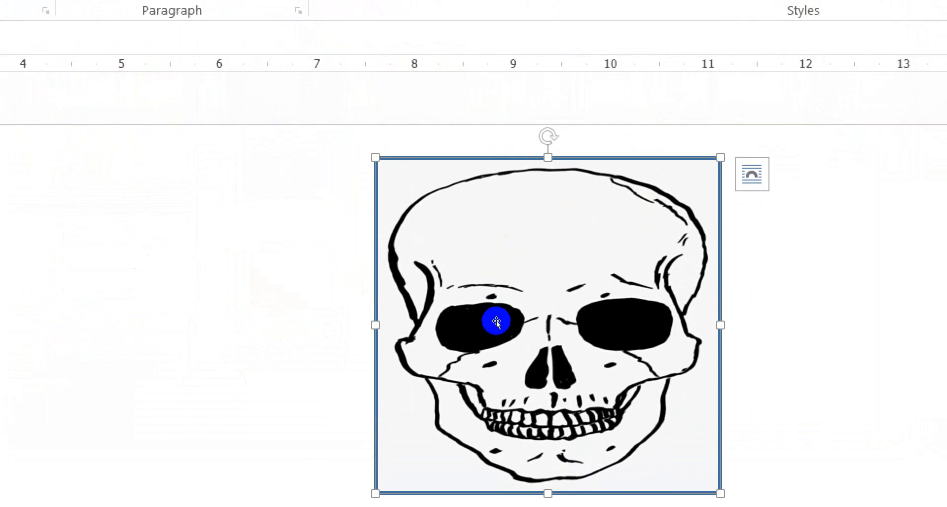
left_click(430, 25)
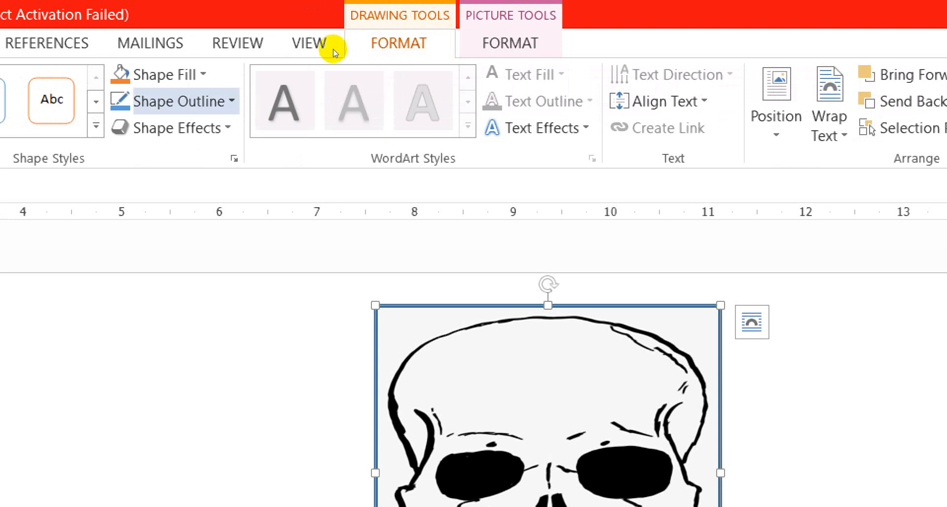
left_click(185, 101)
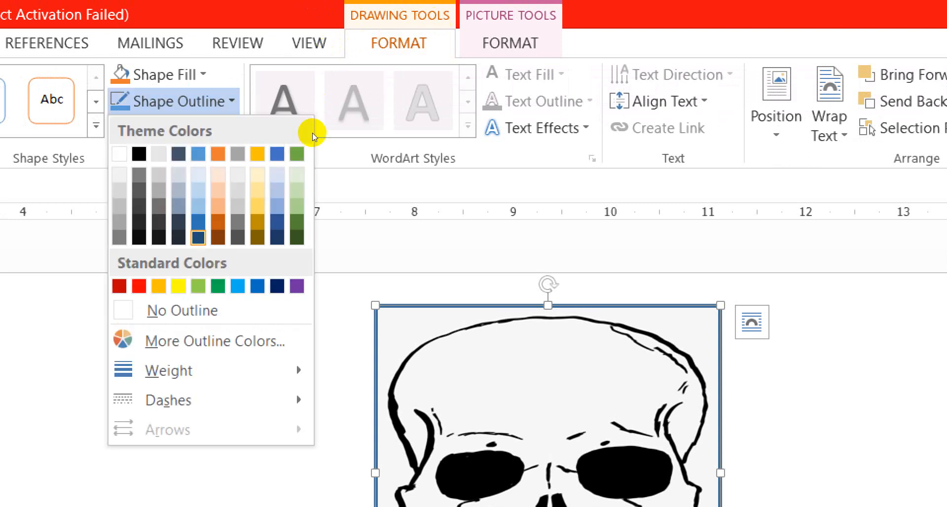
left_click(303, 151)
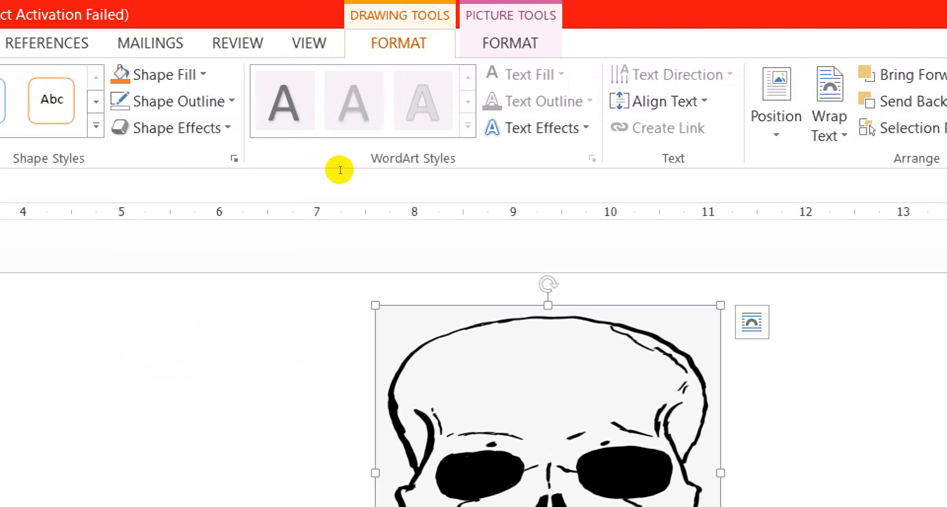
left_click(356, 188)
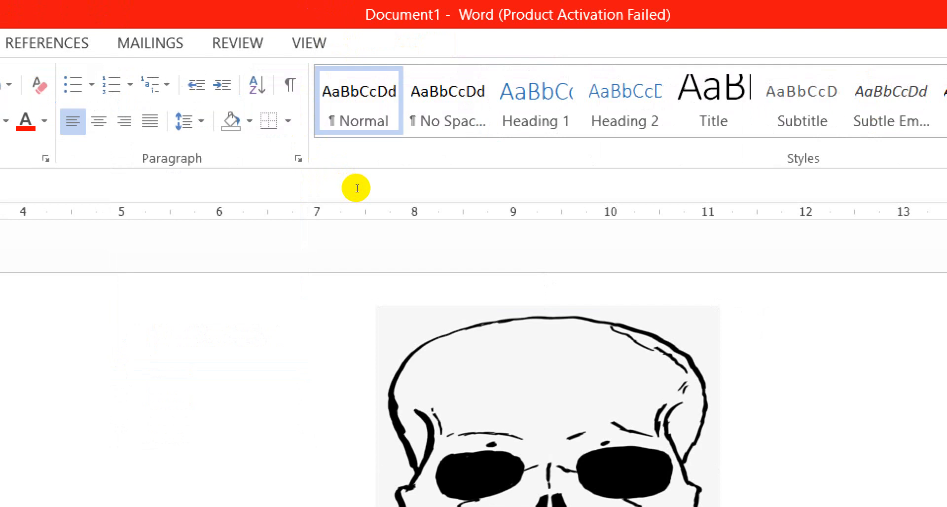
key("super+minus")
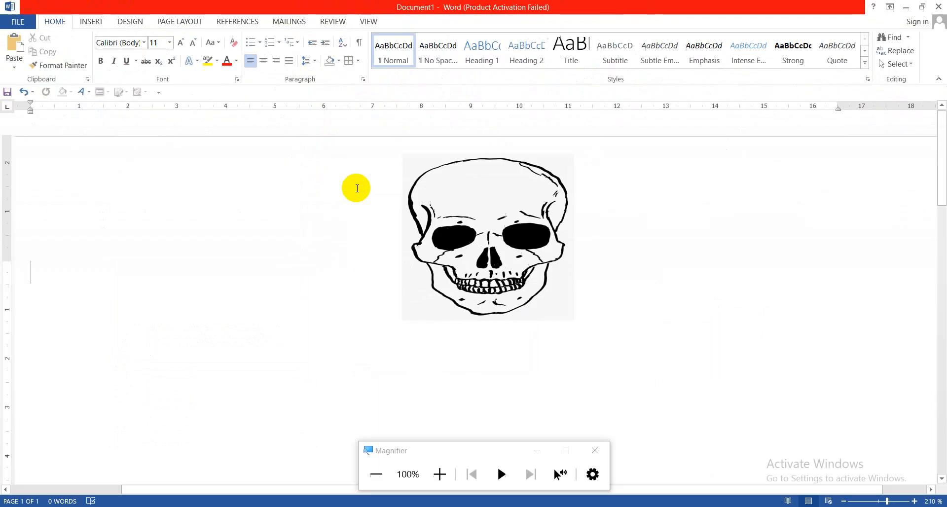
Step: Draw a rounded rectangle about 3.9 cm wide and 2.4 cm tall below and to the left of the skull
left_click(535, 200)
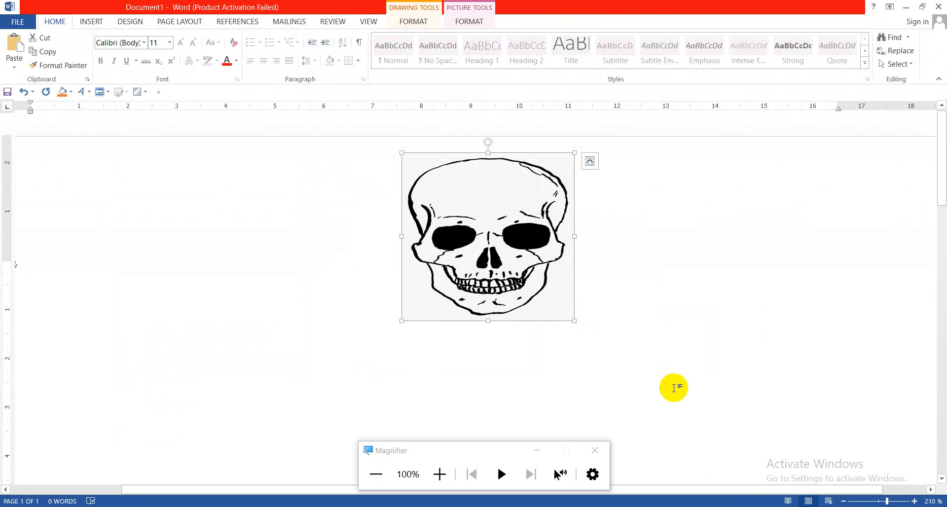
left_click(844, 501)
left_click(843, 501)
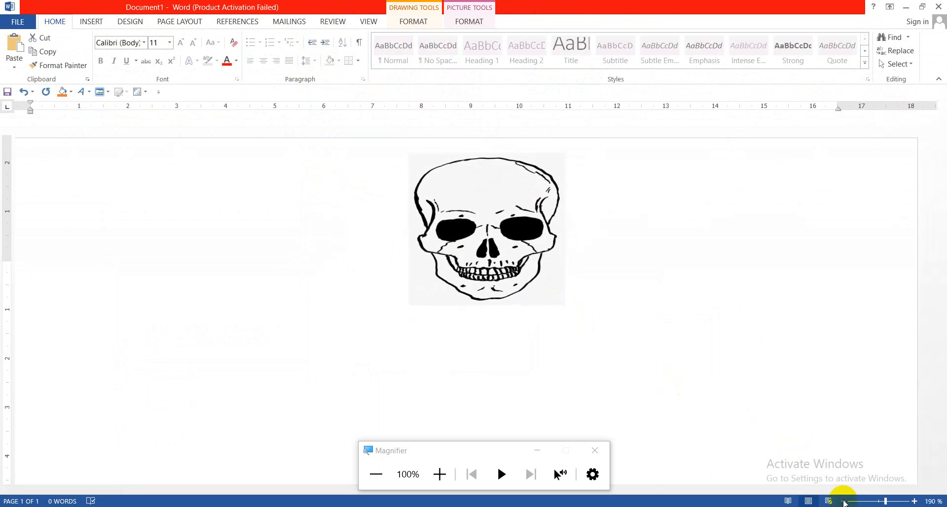
left_click(844, 501)
left_click(844, 501)
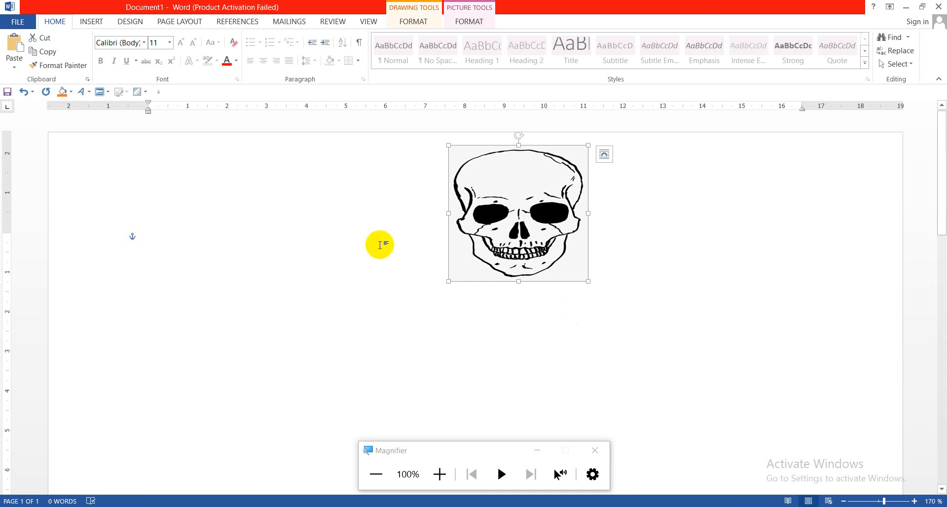
left_click(102, 27)
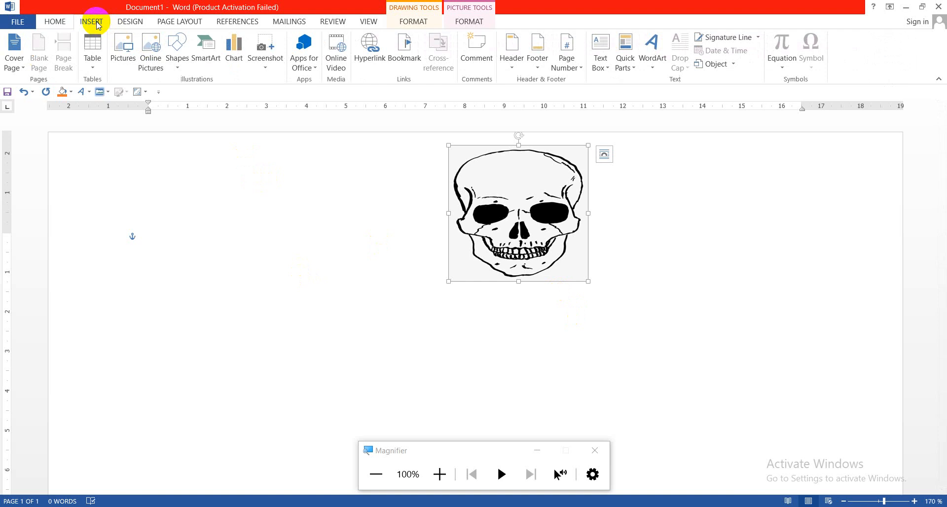
left_click(177, 65)
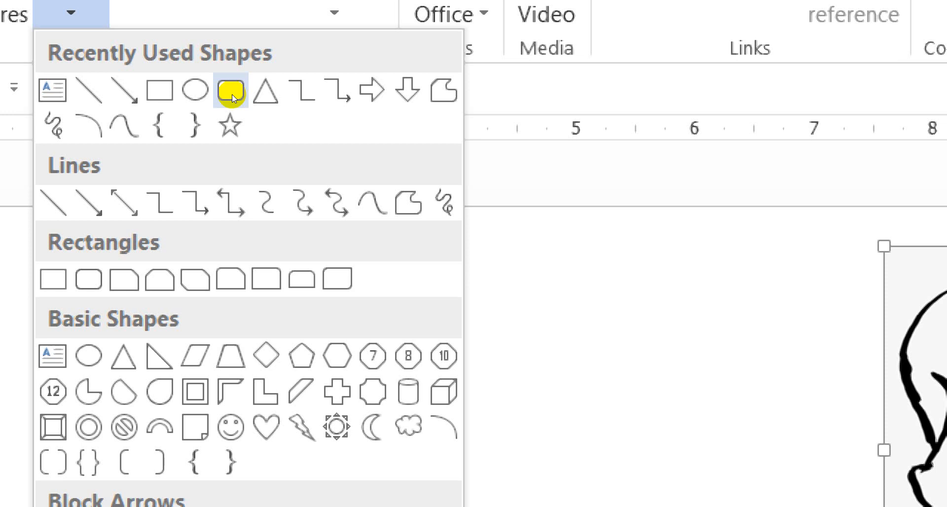
left_click(232, 94)
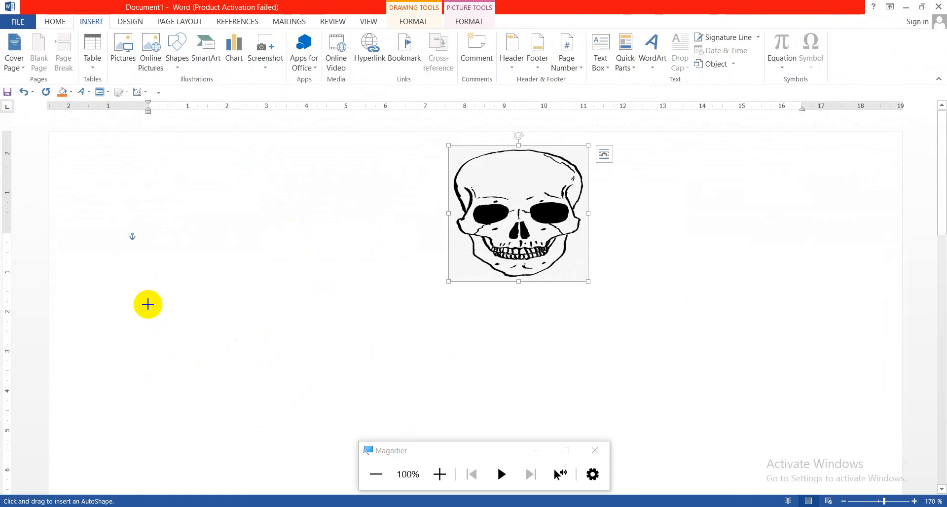
left_click_drag(147, 304, 301, 396)
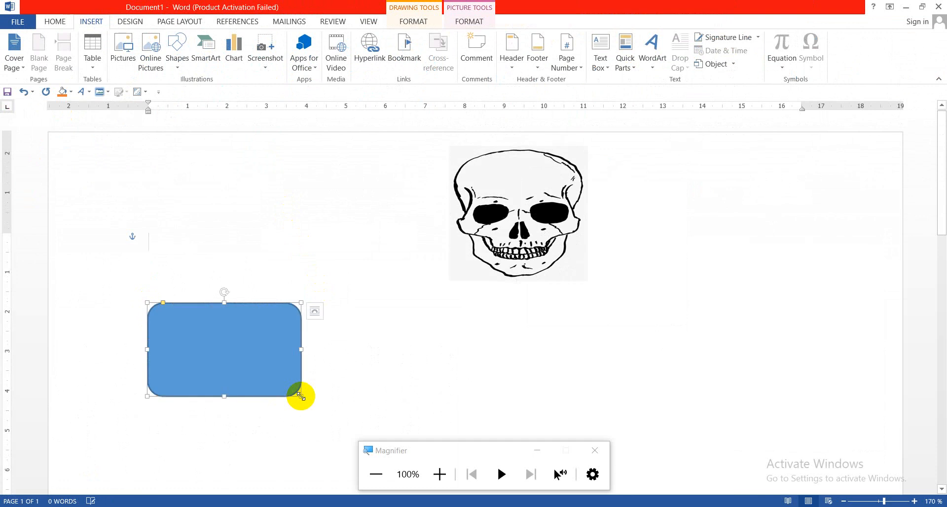
left_click(266, 274)
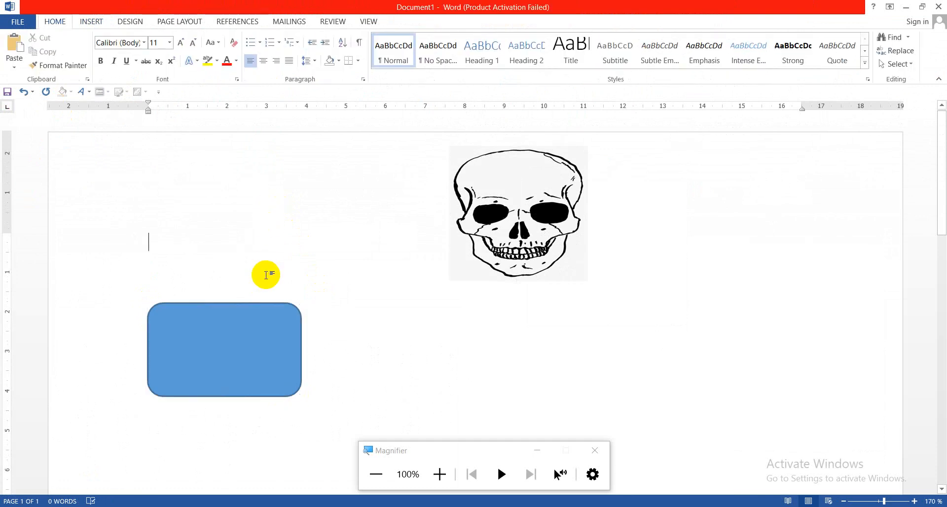
Step: Duplicate the rounded rectangle three times to the right, forming a row of four across the page
left_click(233, 309)
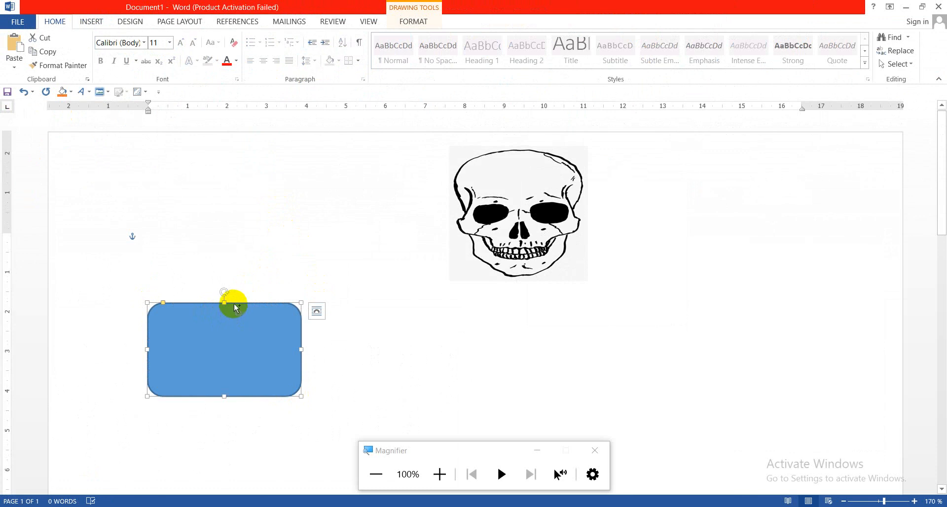
left_click_drag(232, 309, 433, 309, "ctrl")
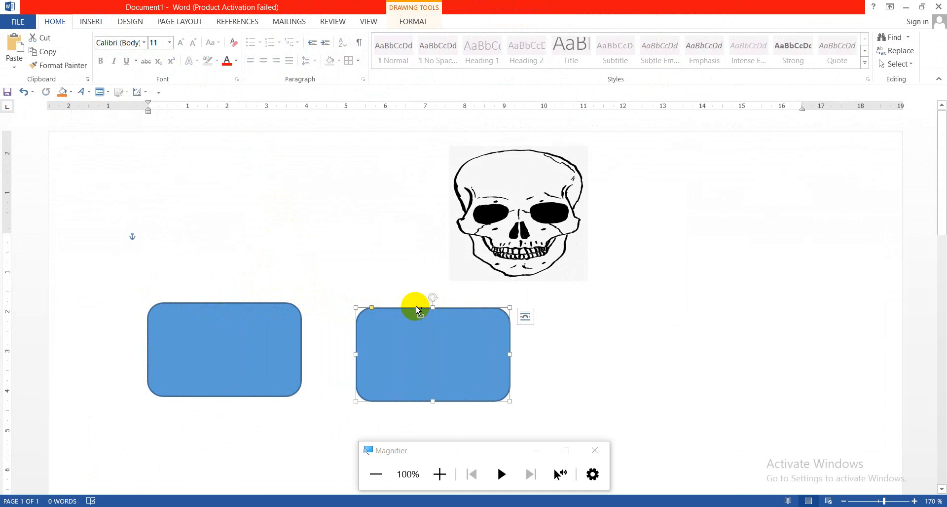
left_click_drag(416, 307, 789, 306, "ctrl")
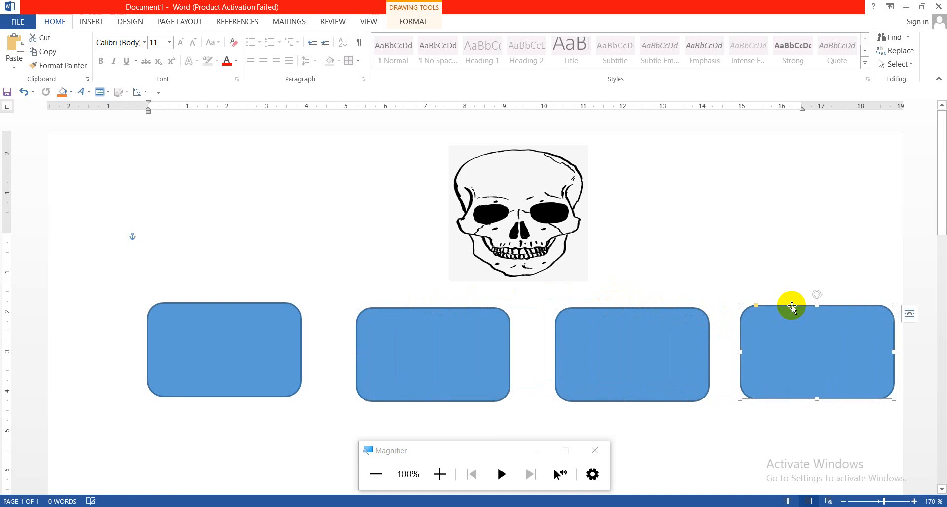
Step: Reposition the shapes: move the skull and the first rounded rectangle each about 1 cm left, and the second rectangle slightly lower
left_click(232, 308)
left_click_drag(499, 247, 463, 247)
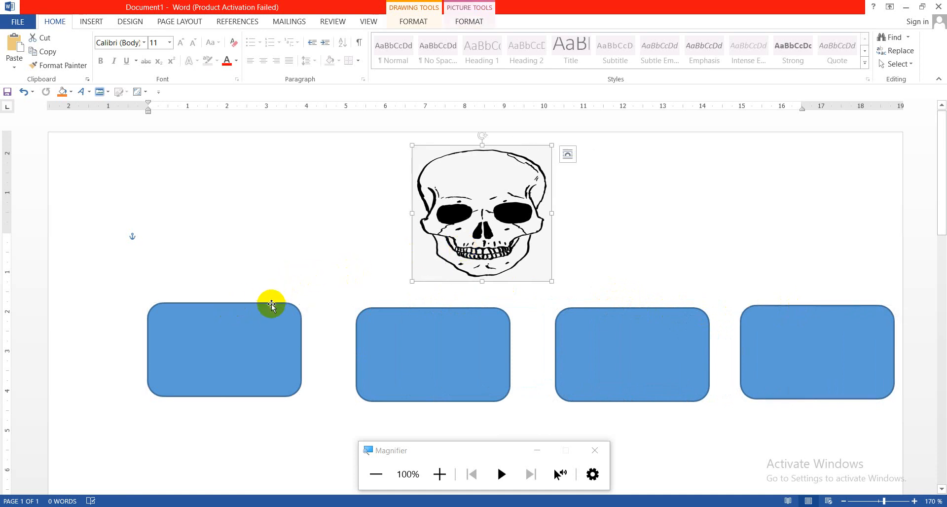
left_click_drag(272, 304, 228, 304)
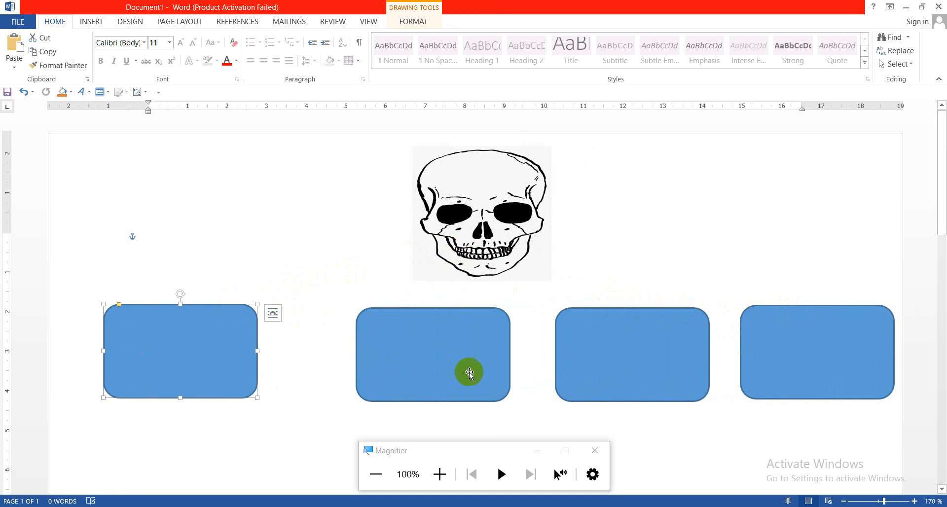
left_click(468, 306)
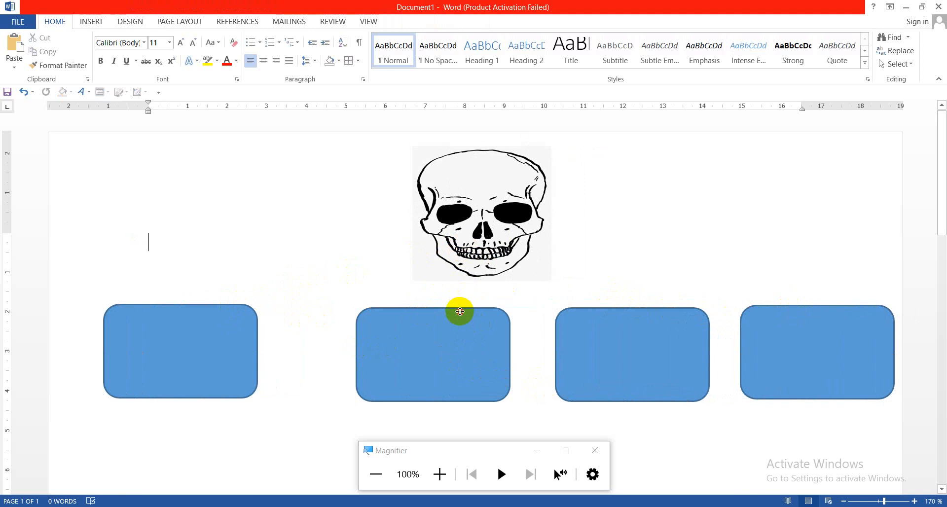
left_click_drag(459, 310, 458, 320)
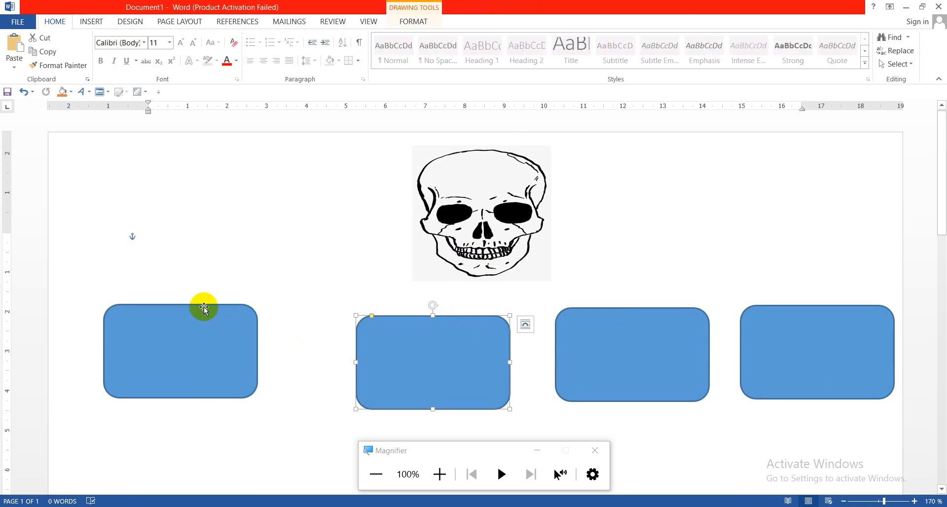
Step: Move the first, third and fourth rounded rectangles about 0.2 cm lower, closer in line with the second one
left_click_drag(202, 308, 204, 316)
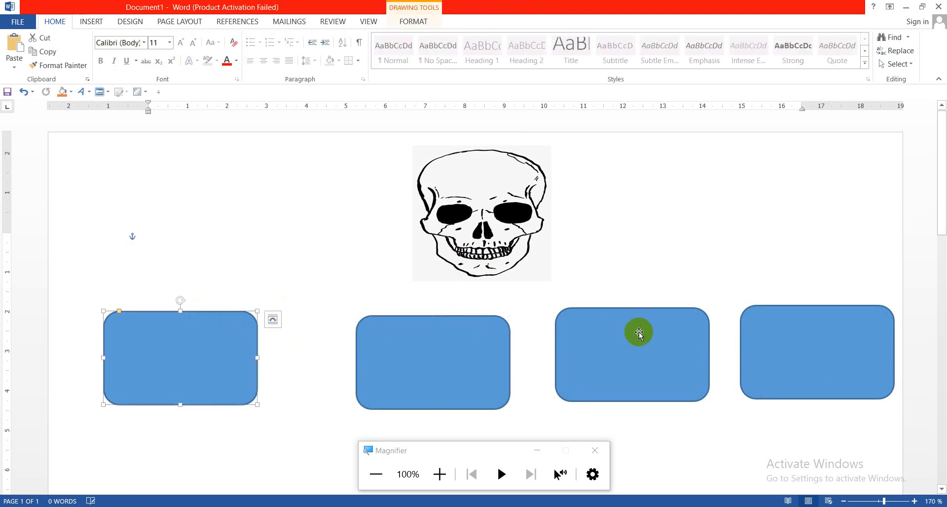
left_click_drag(640, 314, 649, 321)
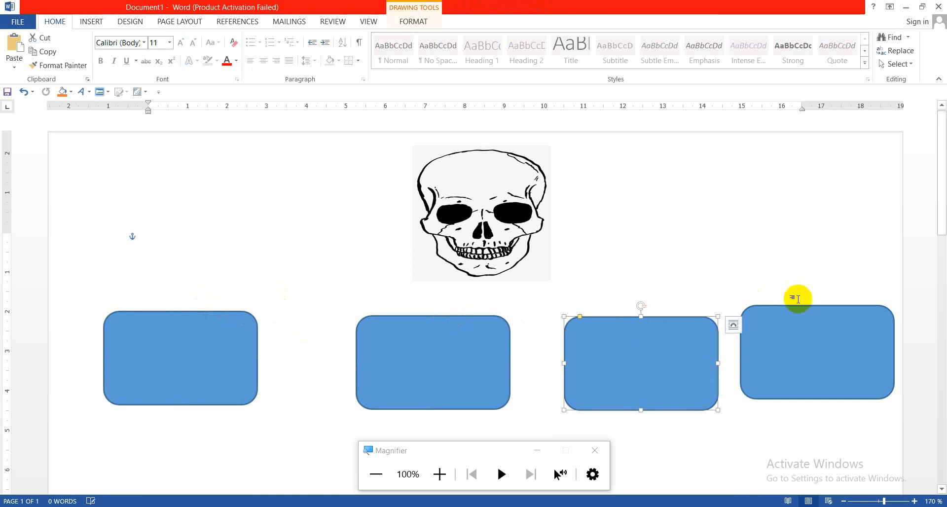
left_click_drag(802, 311, 803, 321)
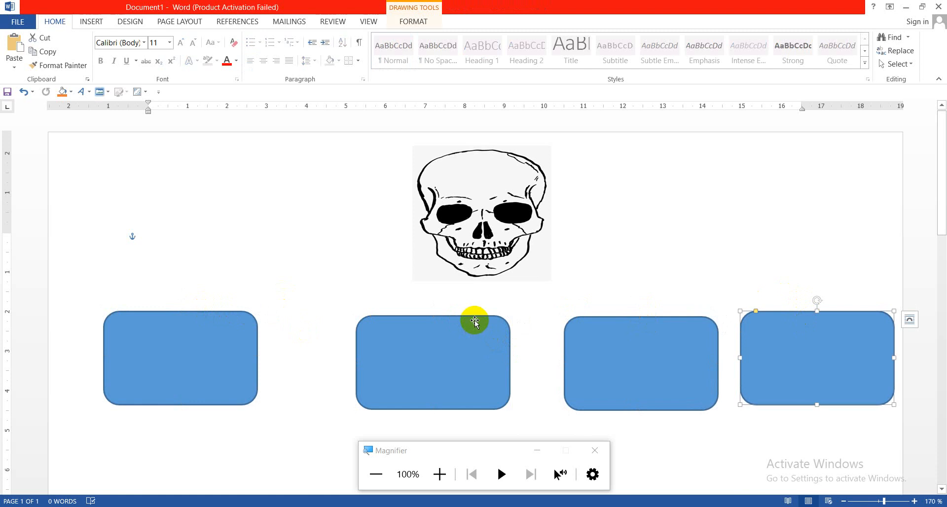
Step: Even out the row's spacing by shifting the second rectangle about 0.7 cm, the third 0.8 cm and the fourth 0.5 cm left
left_click_drag(475, 321, 447, 318)
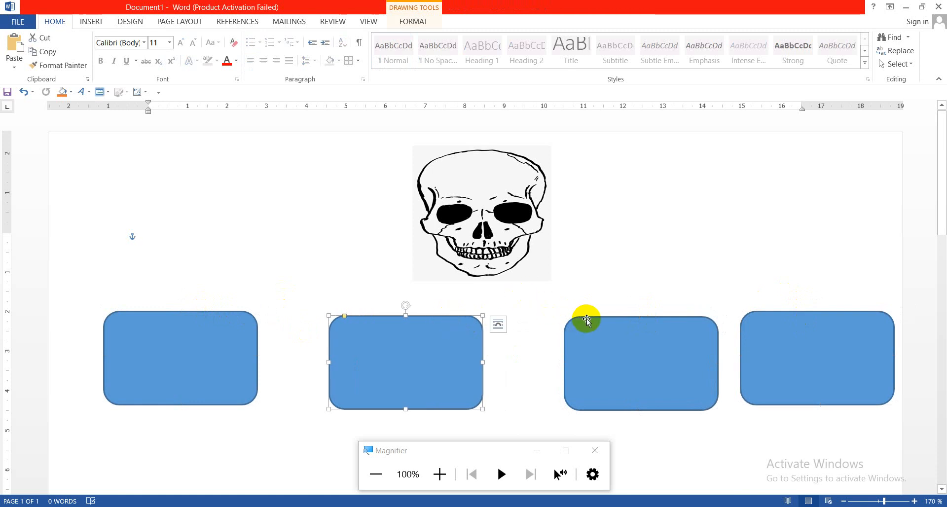
left_click_drag(587, 317, 554, 320)
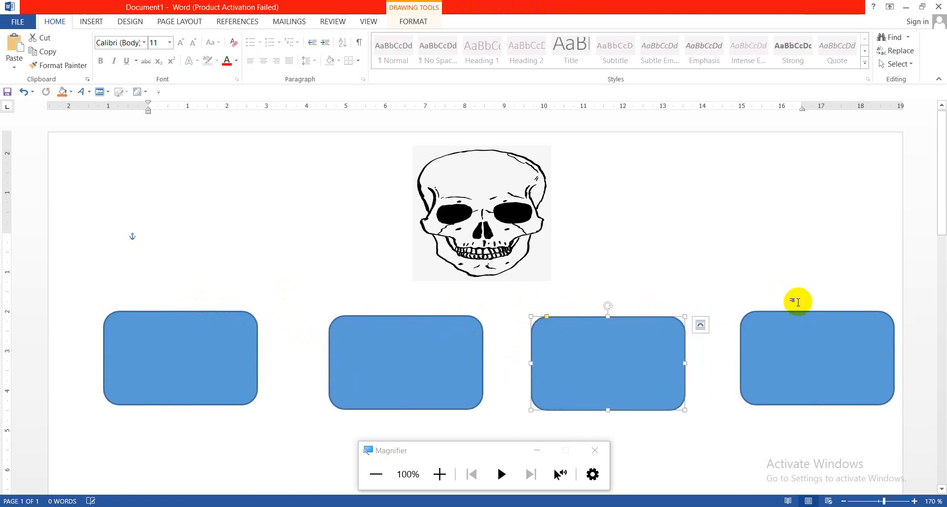
left_click_drag(792, 312, 770, 317)
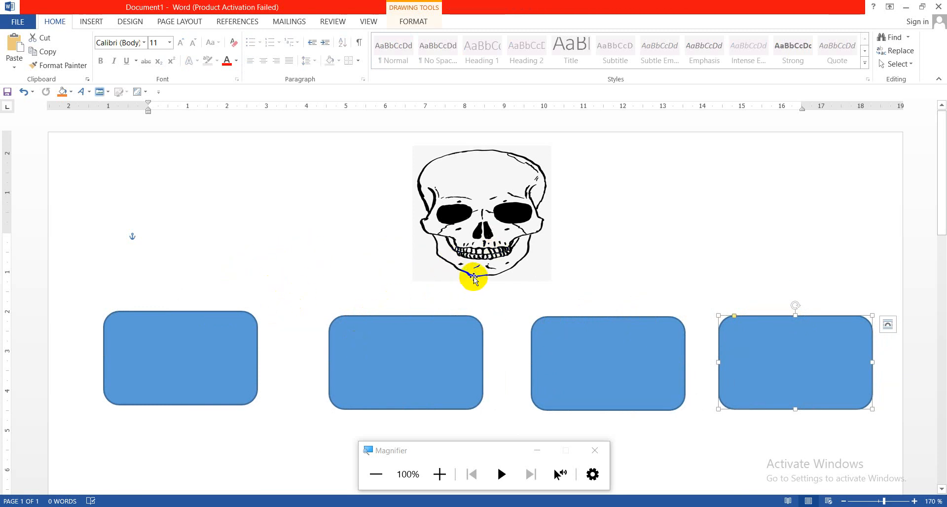
Step: Move the first, second and third rounded rectangles about 0.3 cm further below the skull
left_click_drag(448, 318, 447, 330)
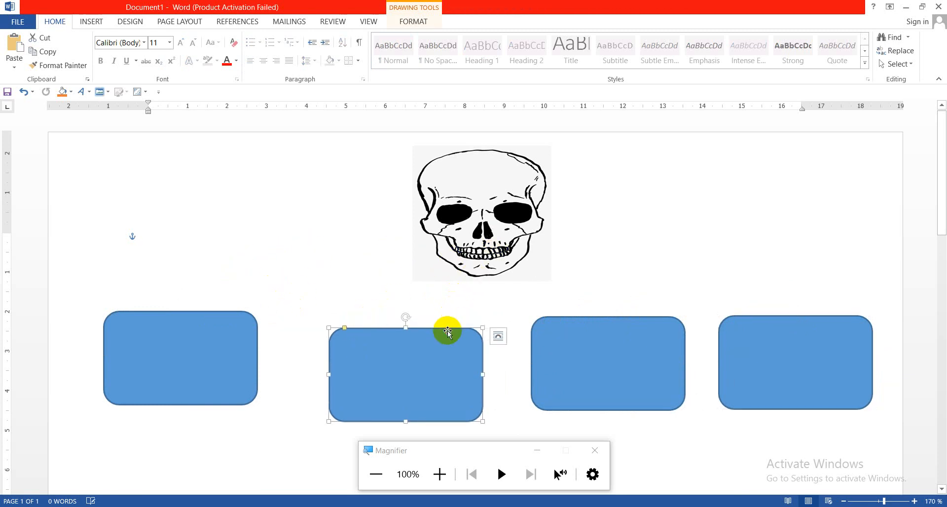
left_click_drag(210, 315, 211, 327)
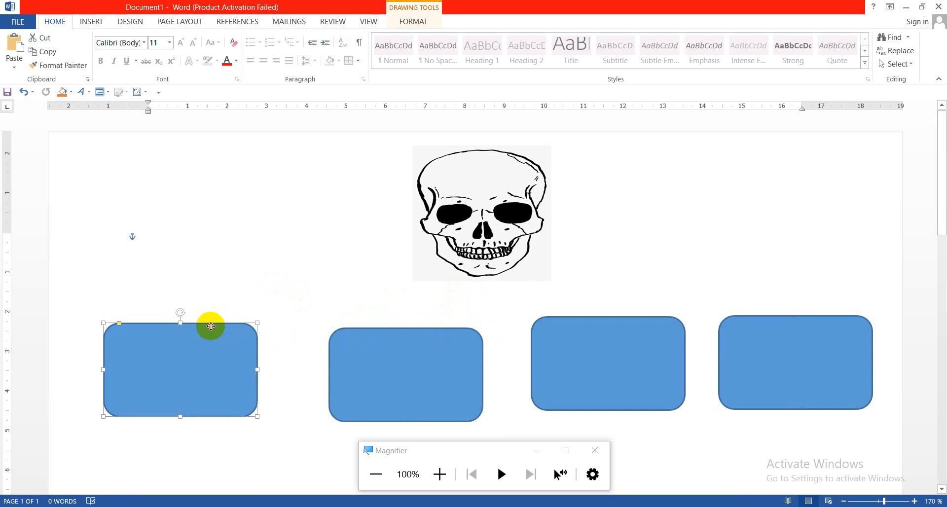
left_click(592, 339)
left_click_drag(593, 338, 593, 354)
Step: Fine-tune the third rectangle's vertical position so its upper edge lines up with the second rectangle's
key("Up")
key("Up")
key("Up")
key("Up")
key("Up")
key("Up")
key("Up")
key("Up")
key("Up")
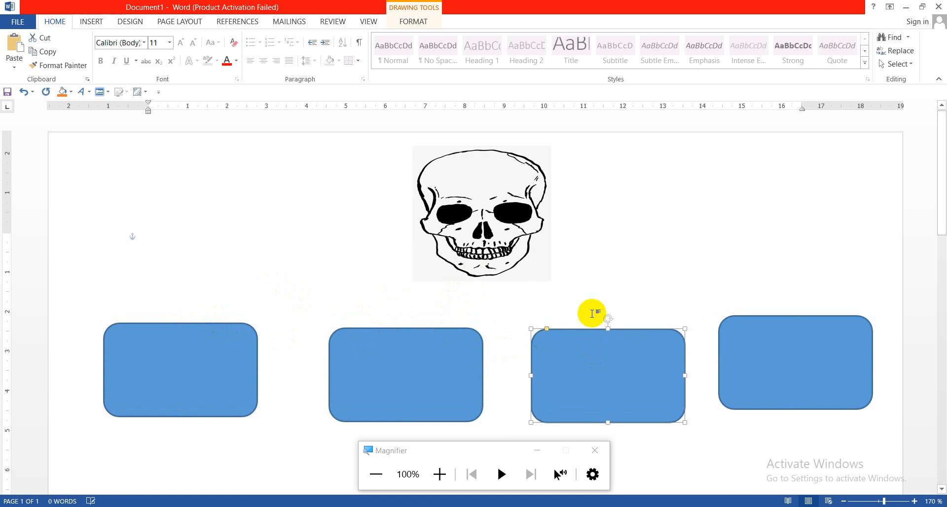
left_click(697, 342)
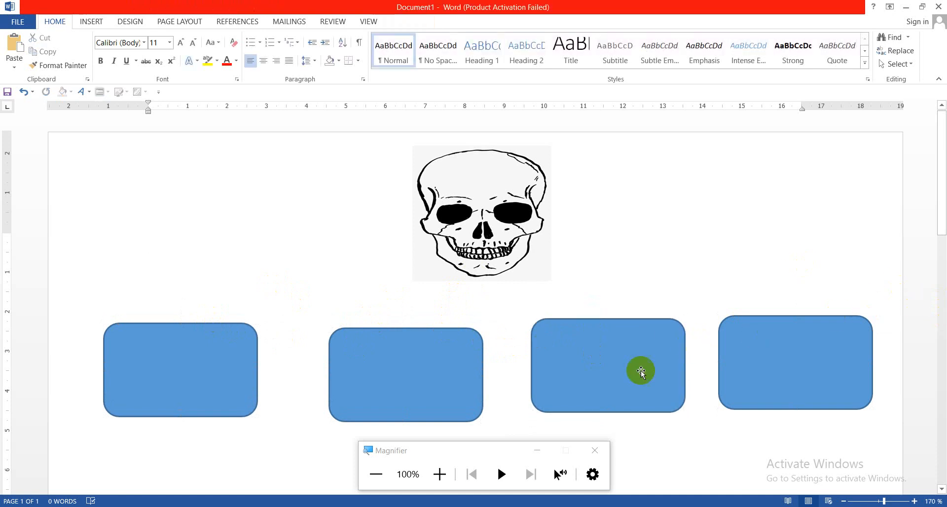
left_click(622, 327)
key("Down")
key("Down")
key("Down")
key("Down")
key("Down")
key("Down")
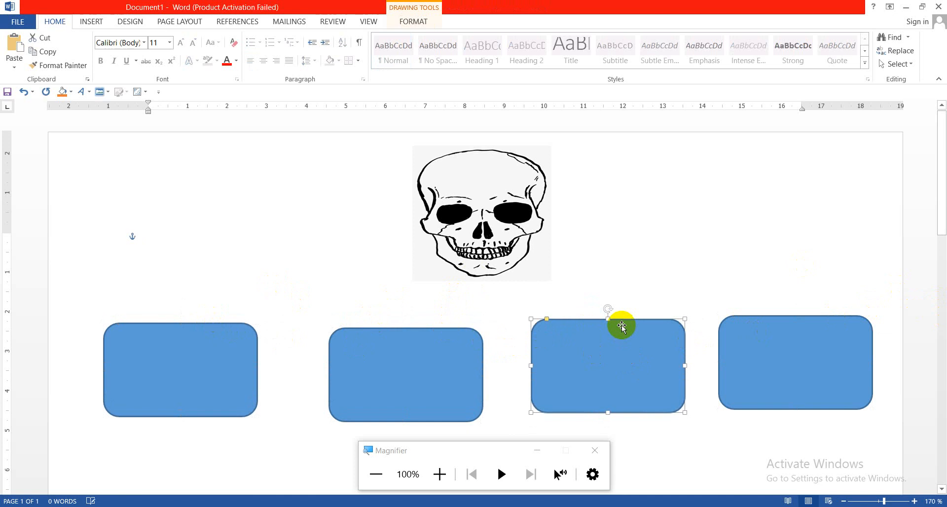
Step: Nudge the fourth rectangle about 0.2 cm lower to bring it in line with the rest of the row
left_click(839, 321)
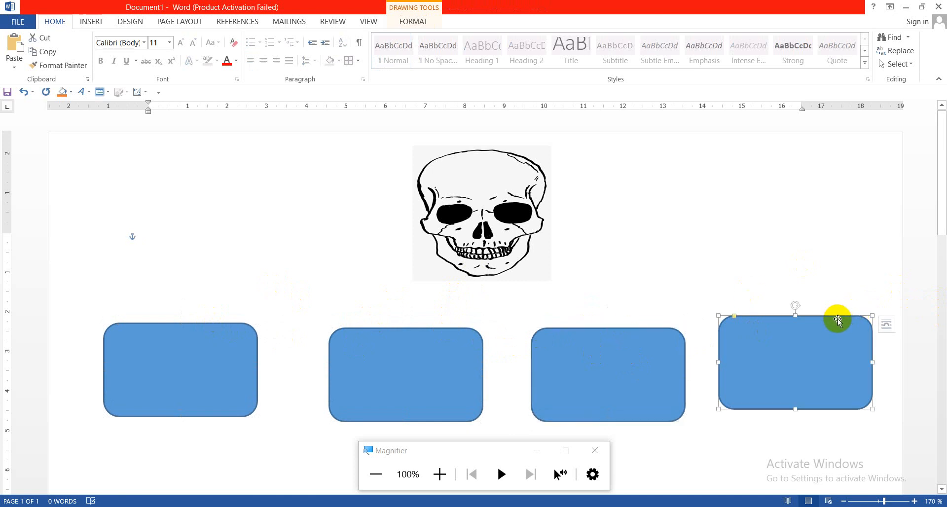
key("Down")
key("Down")
key("Down")
key("Down")
key("Down")
key("Down")
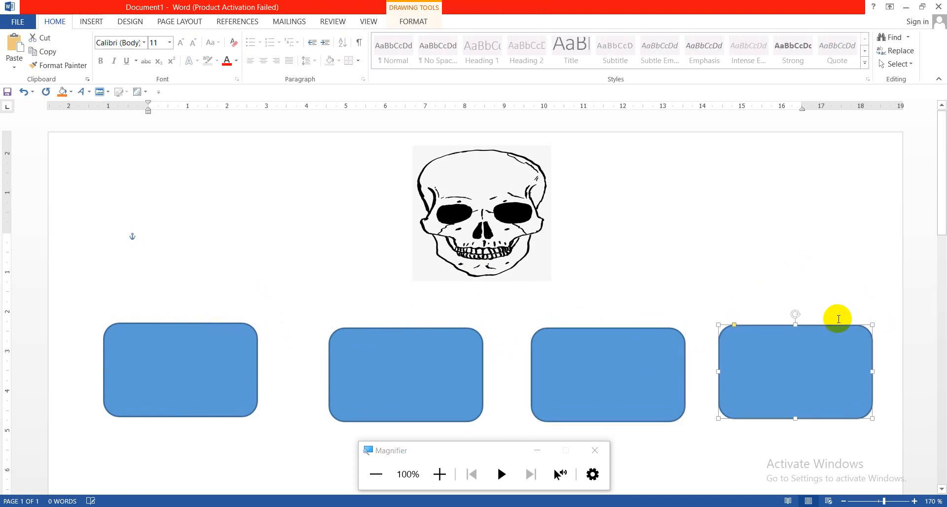
Step: Label the first rounded rectangle with the street name, replacing any trial text
left_click(155, 347)
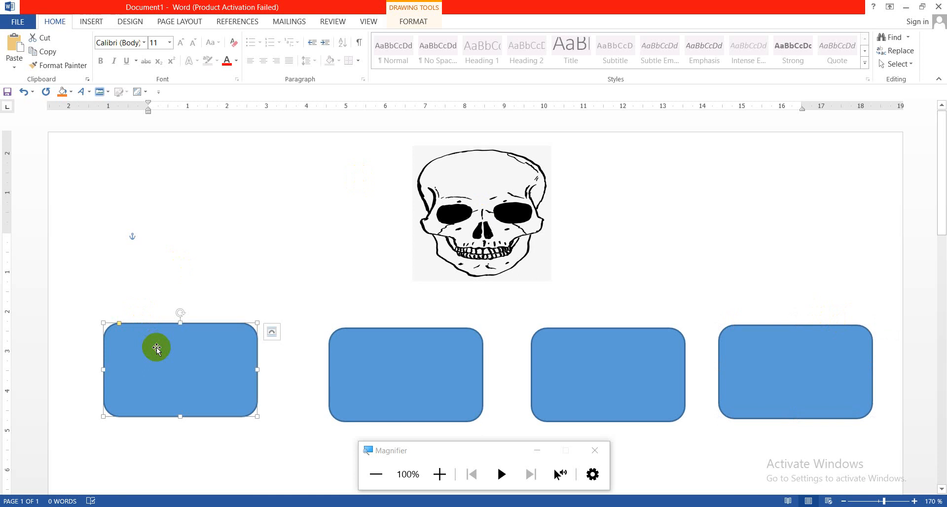
type("dfszd")
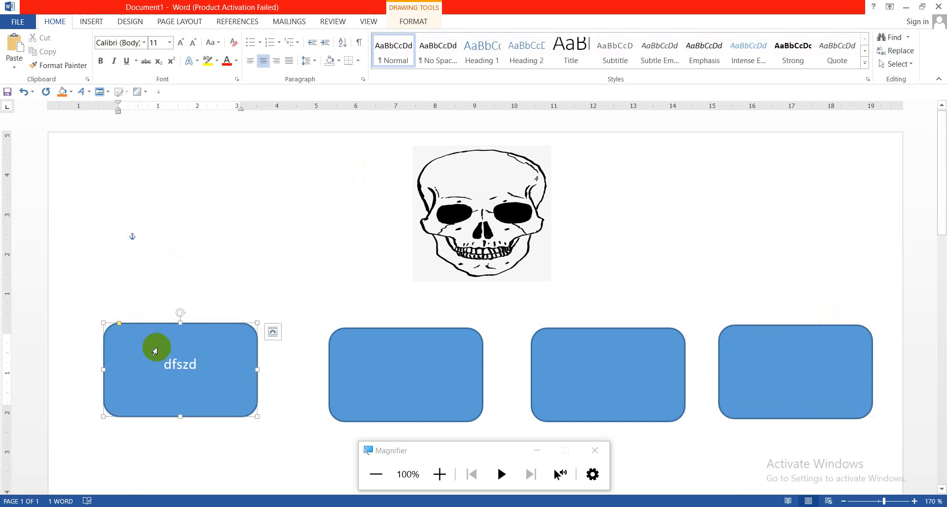
key("BackSpace")
key("BackSpace")
key("BackSpace")
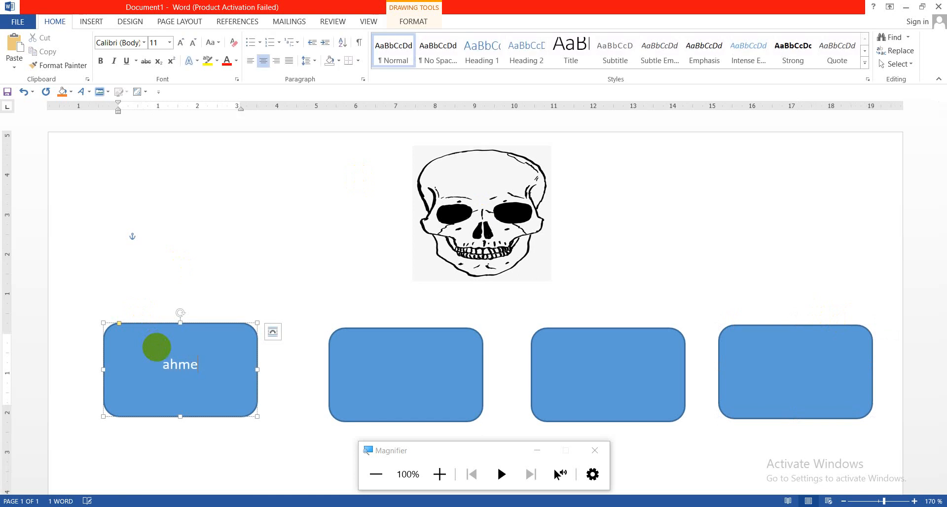
type("Ahmed street")
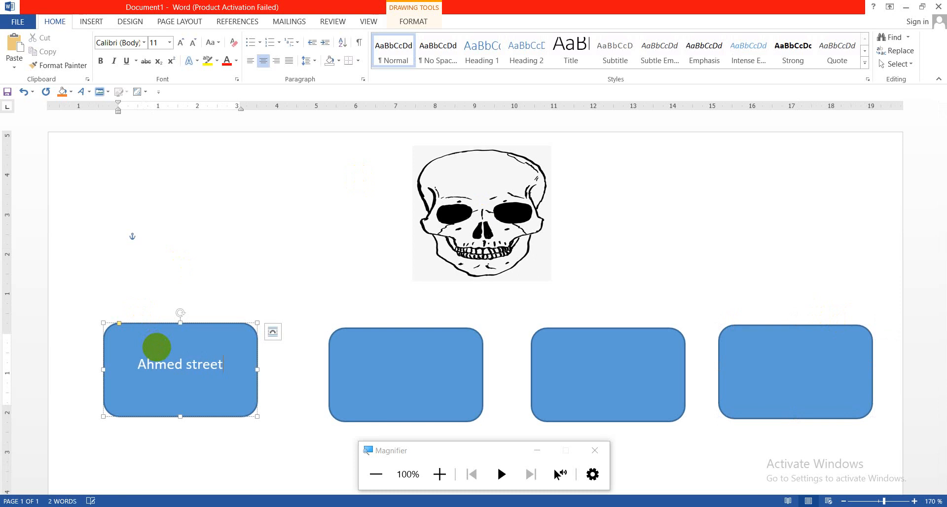
Step: Label the second rectangle "mosque", the third "school" and the fourth "dfsdfsdf"
left_click(373, 371)
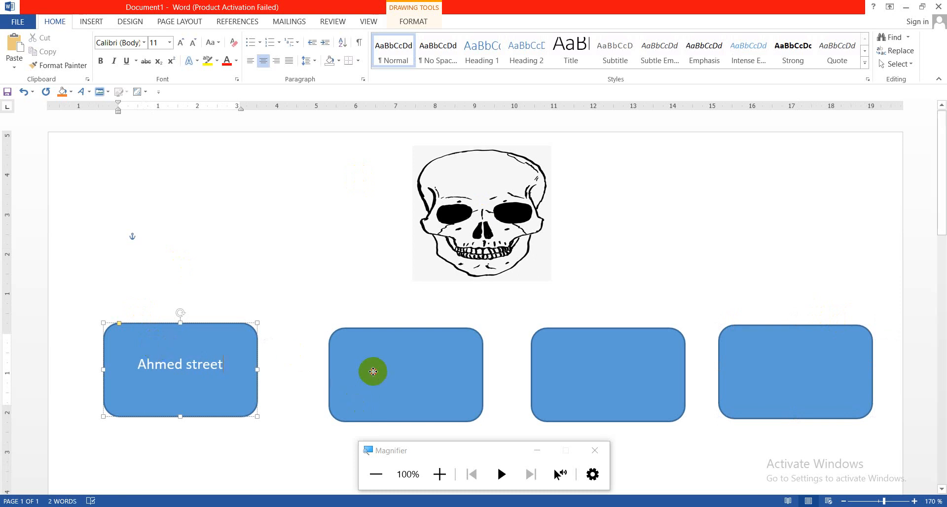
type("mosque")
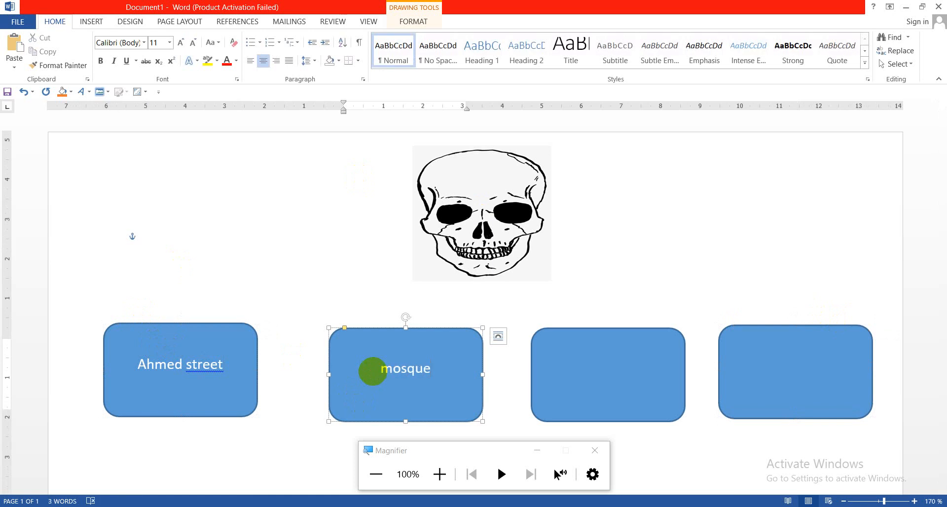
left_click(590, 366)
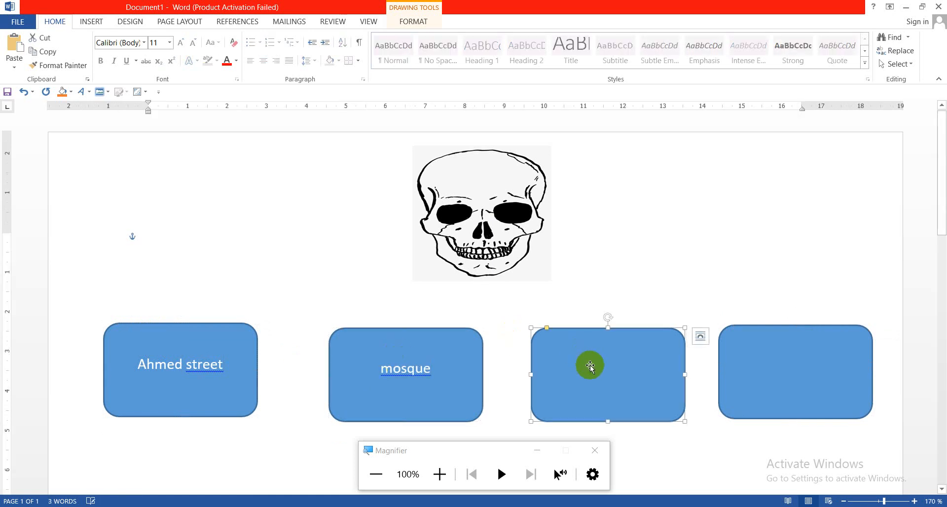
type("school")
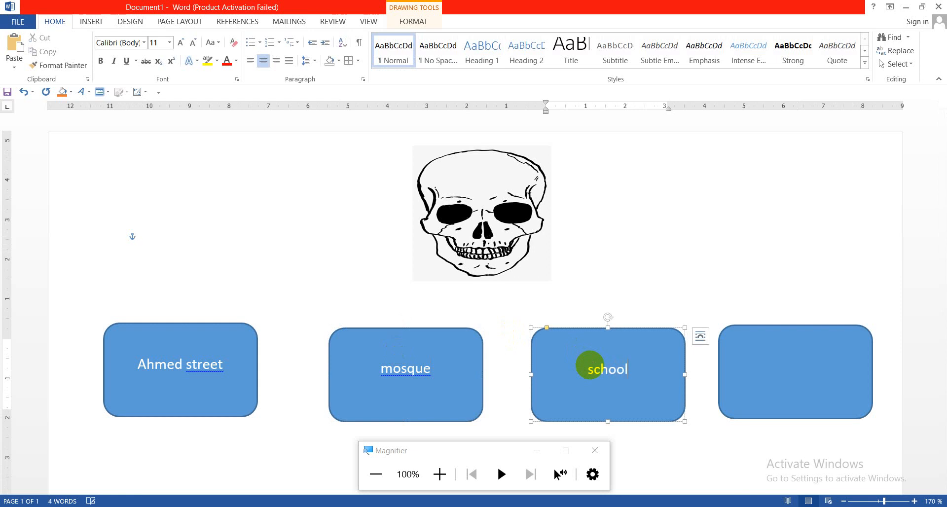
left_click(825, 357)
type("dfsdfsdf")
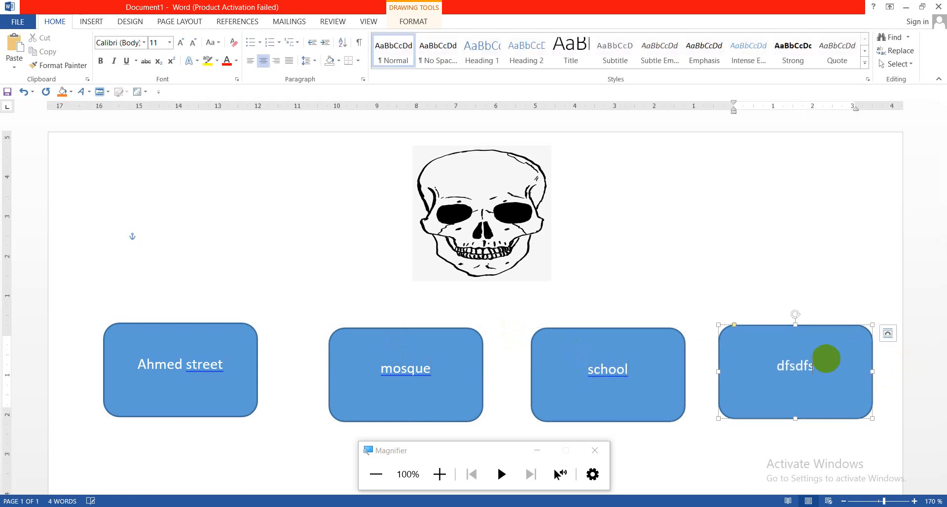
Step: Draw a straight arrow from the skull's left side to just above the first rectangle, about 6 cm wide and 2.4 cm tall
left_click(92, 22)
left_click(176, 66)
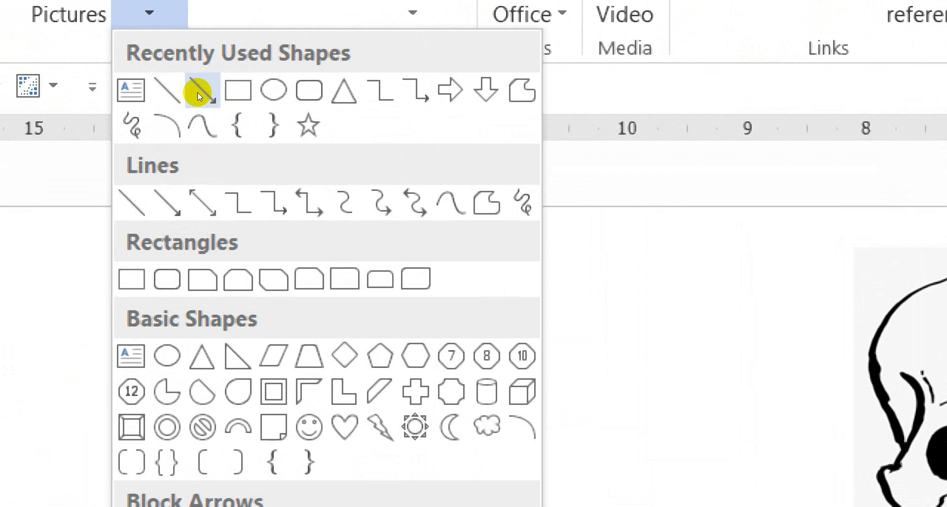
left_click(197, 93)
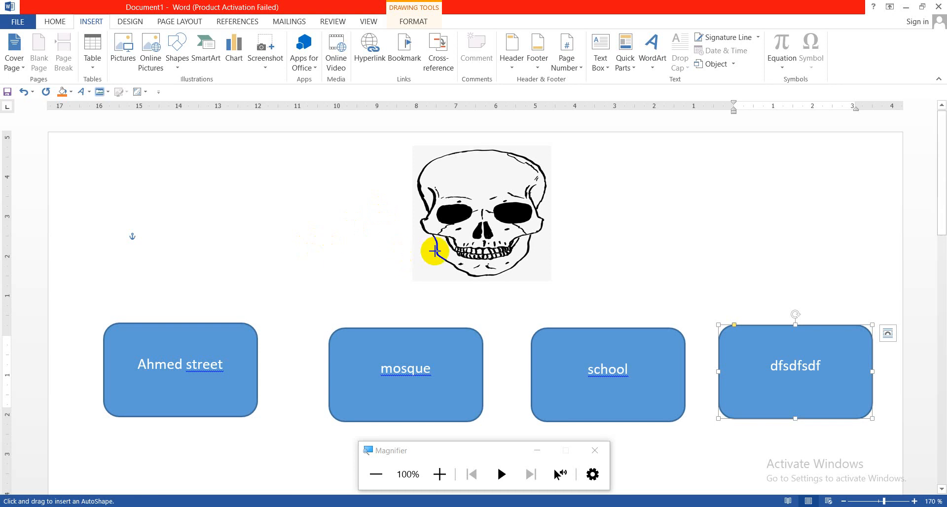
left_click_drag(408, 223, 169, 316)
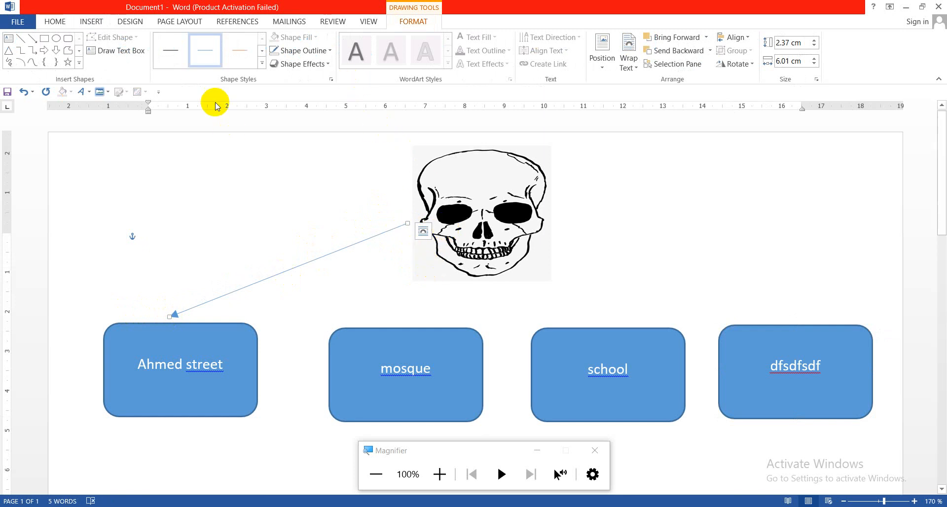
Step: Preview heavier outline weights on the arrow up to 6 pt and set its weight to 1½ pt
left_click(294, 51)
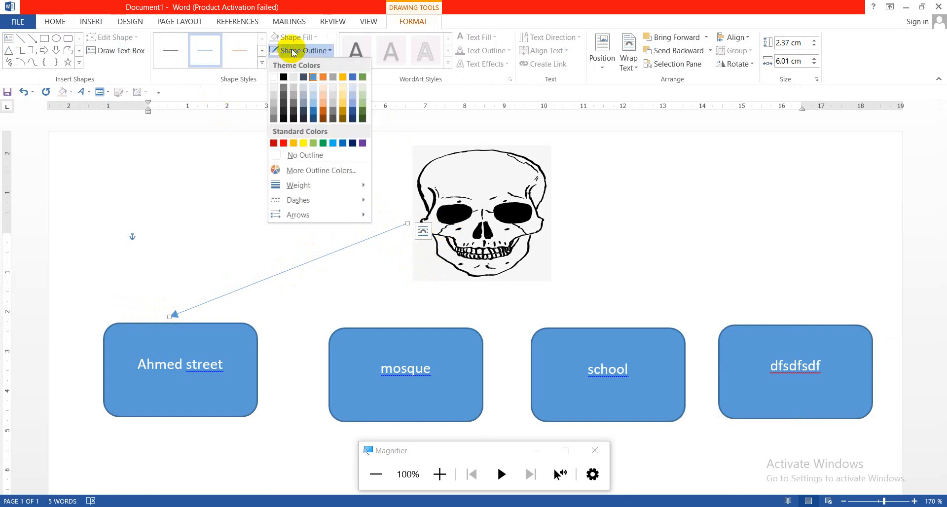
left_click(294, 51)
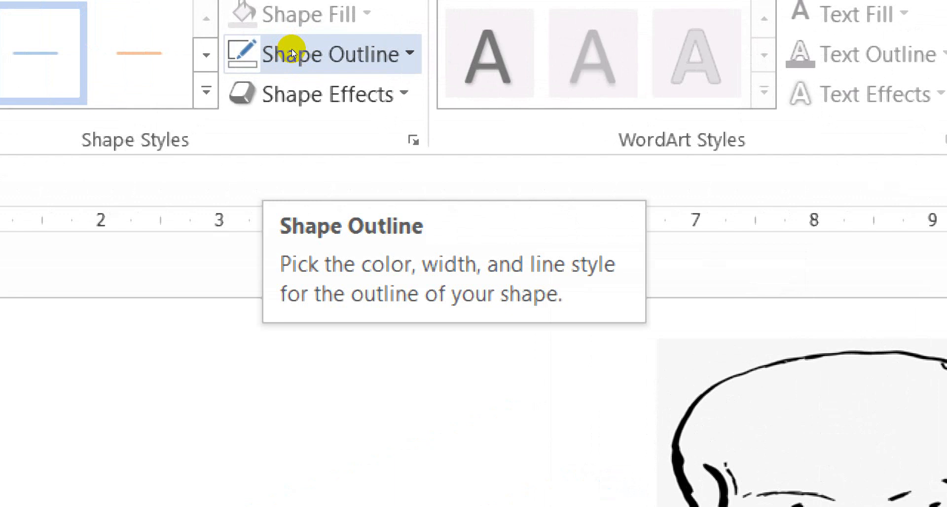
left_click(330, 52)
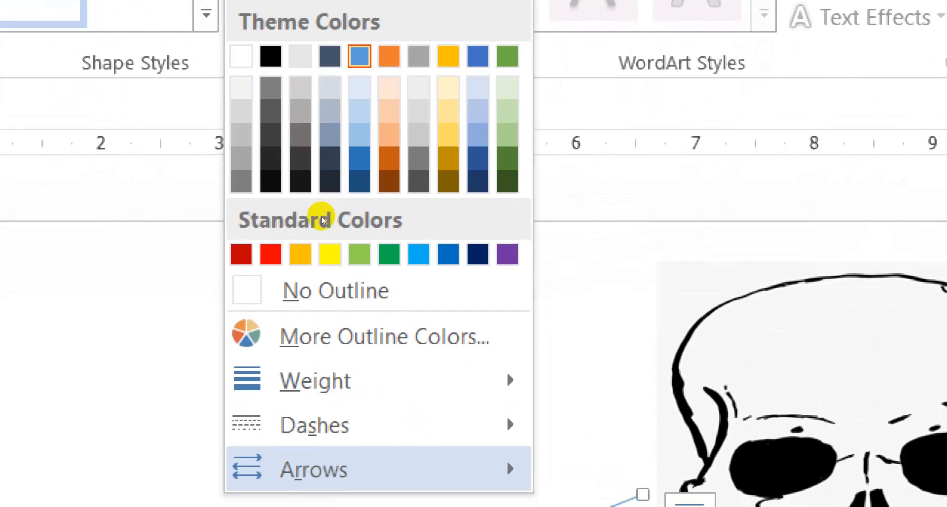
key("w")
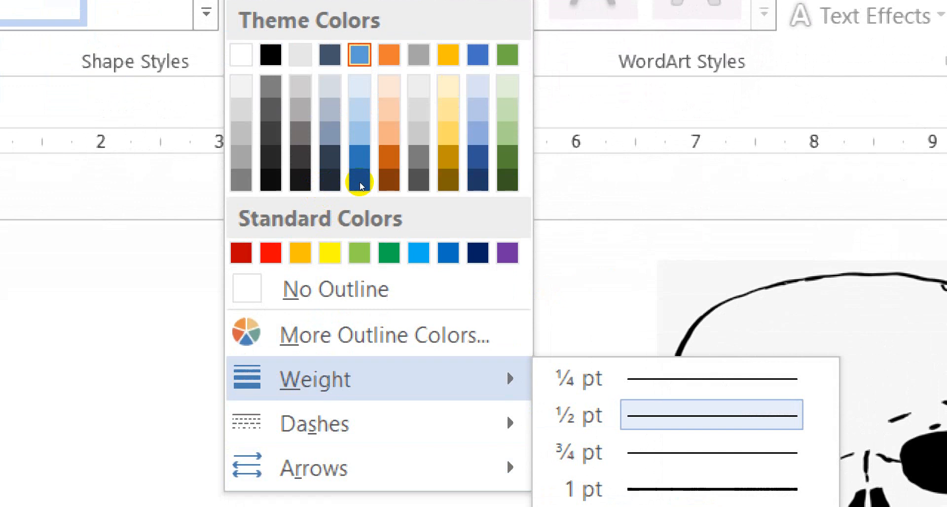
key("Down")
key("Down")
key("Down")
key("Down")
key("Down")
key("Down")
key("Down")
key("Down")
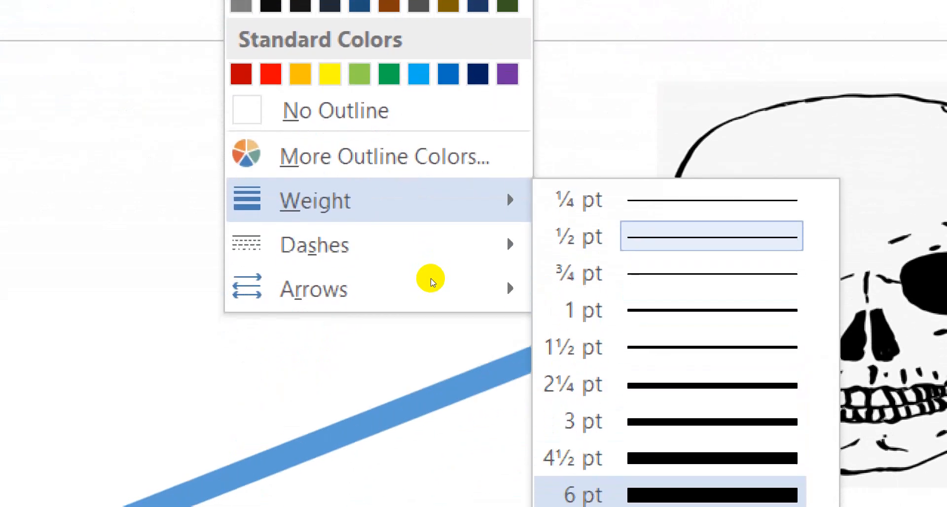
key("Up")
key("Up")
key("Up")
key("Up")
key("Up")
key("Down")
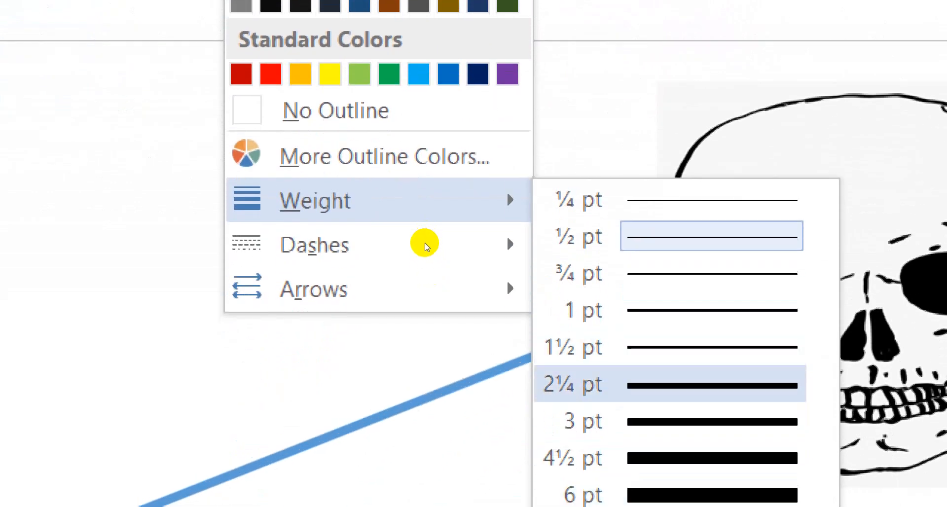
key("Up")
key("Return")
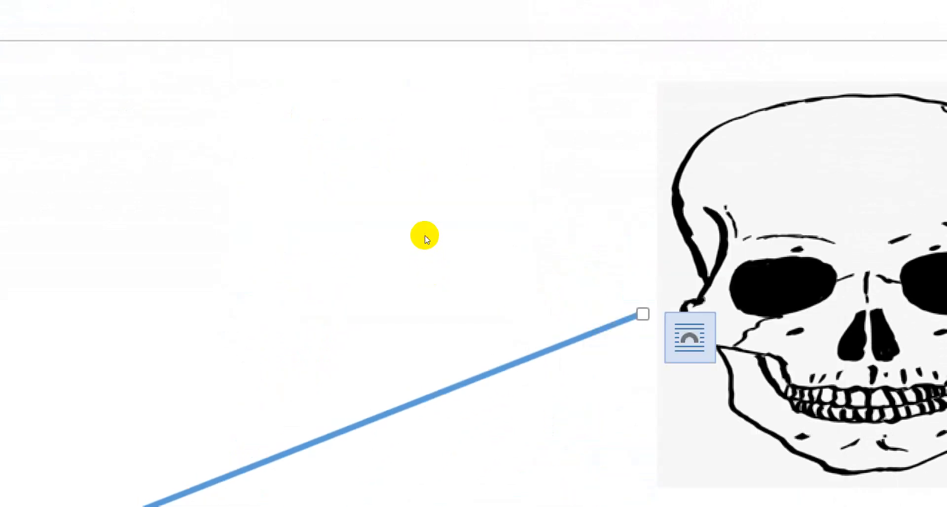
key("super+minus")
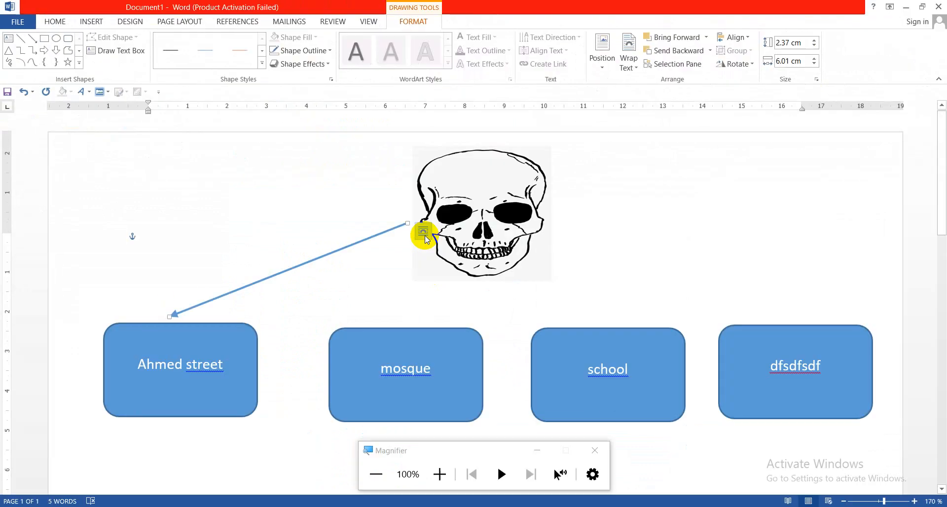
Step: Draw a straight arrow about 0.9 cm tall and 0.3 cm wide from below the skull to the "mosque" rectangle, with a 2¼ pt outline
left_click(32, 38)
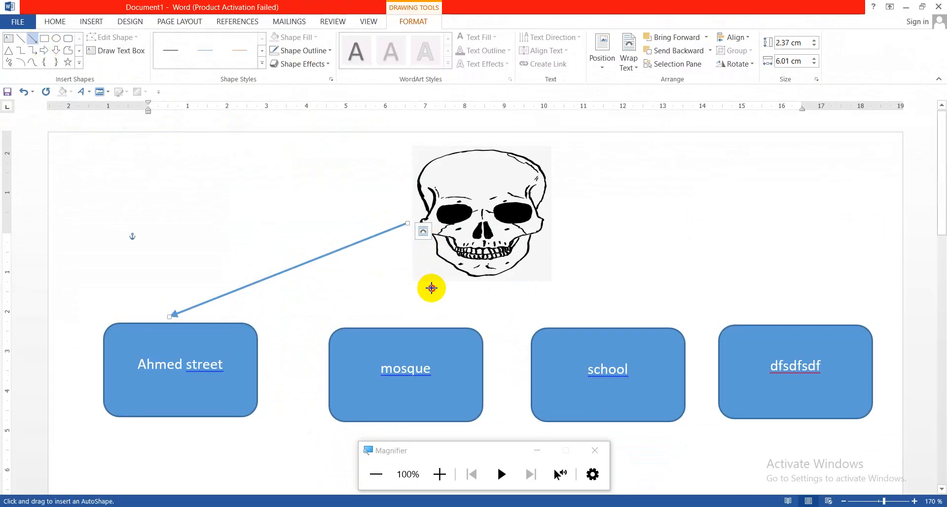
left_click_drag(431, 288, 419, 323)
left_click(310, 50)
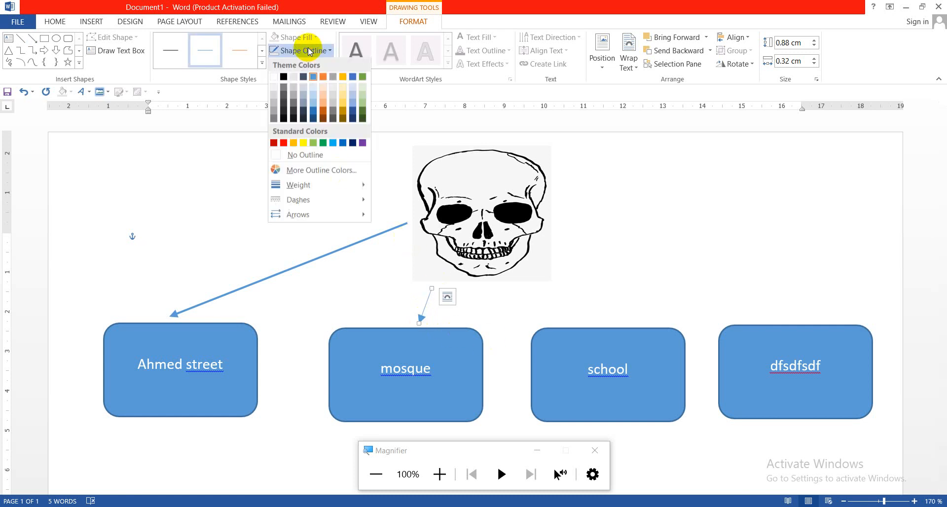
mouse_move(354, 184)
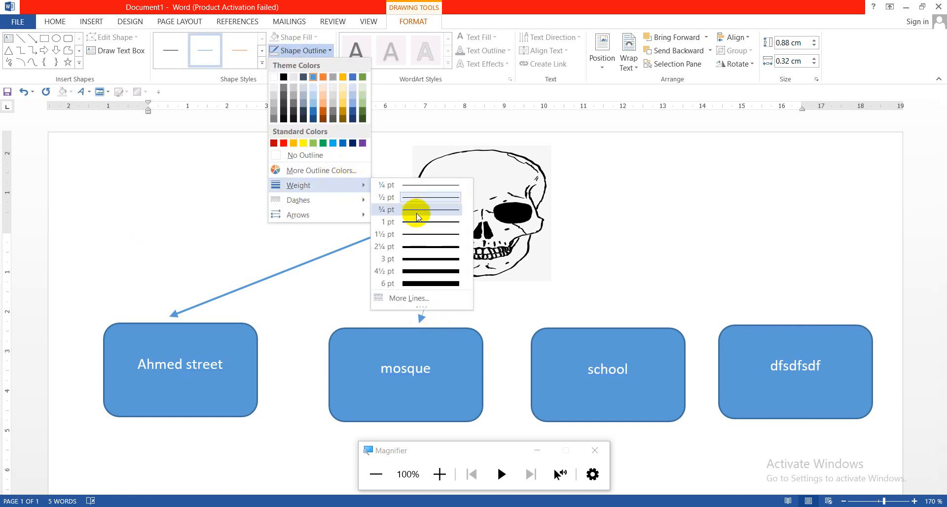
left_click(415, 243)
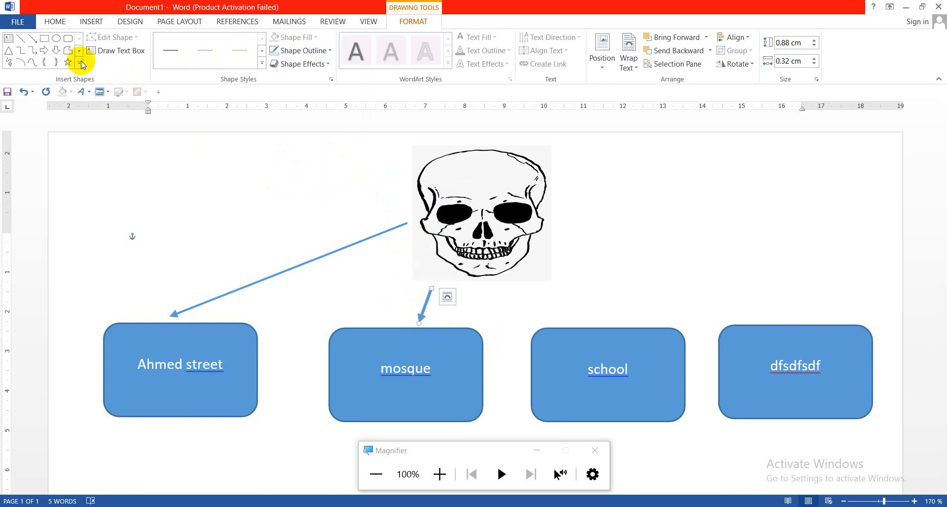
left_click(33, 39)
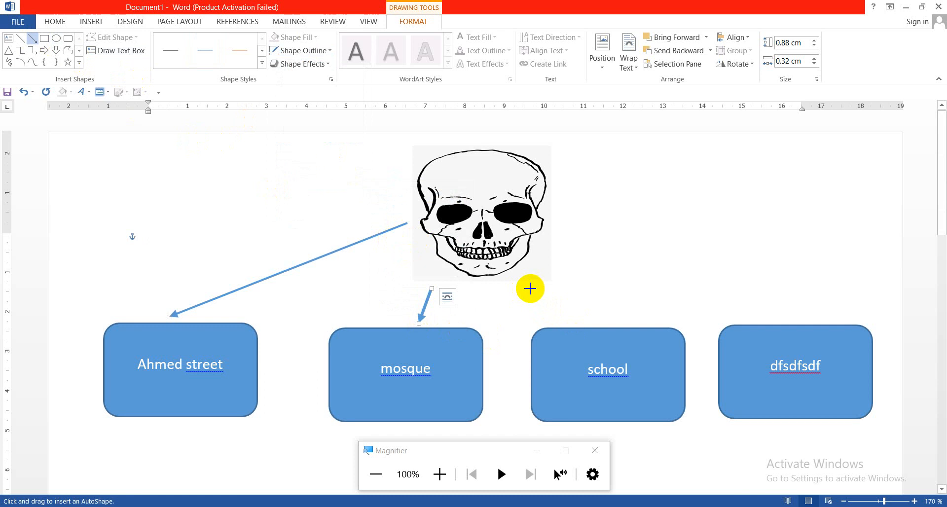
left_click(531, 287)
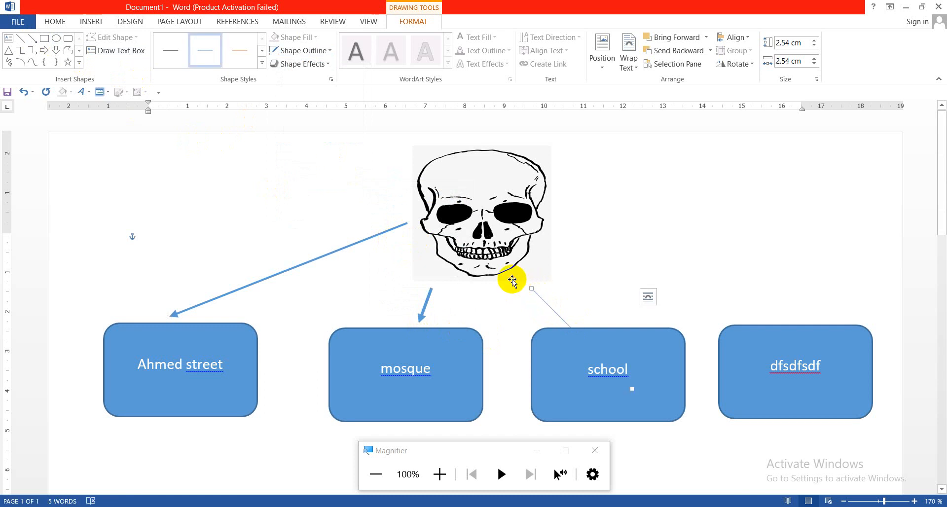
left_click(509, 341)
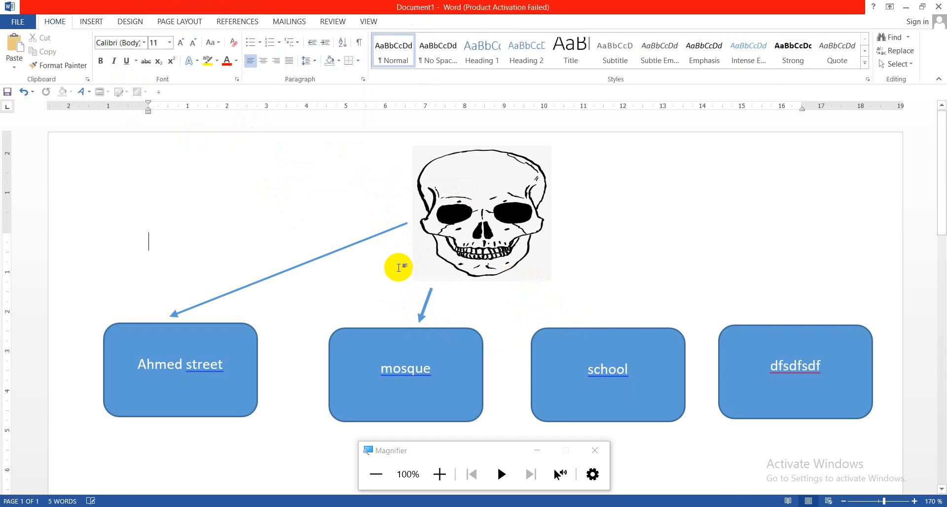
Step: Open the gallery of shapes available for insertion into the document
left_click(91, 22)
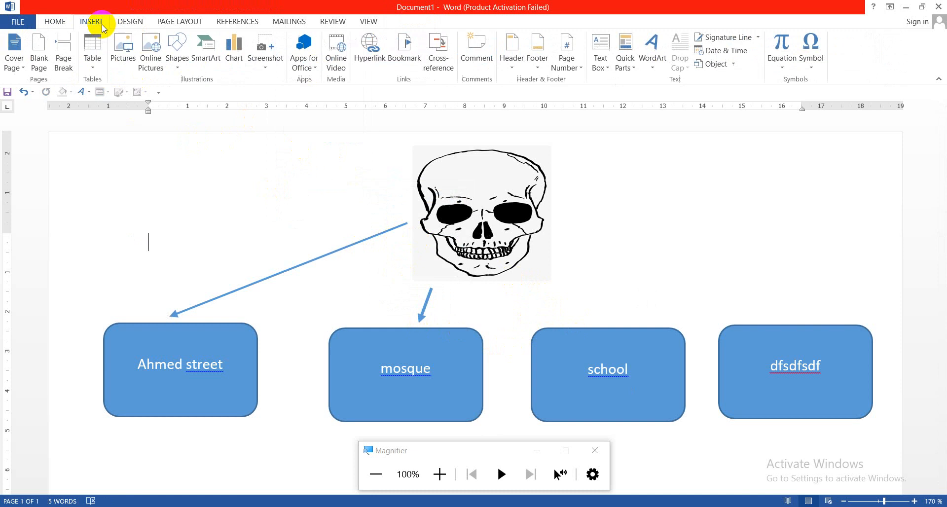
left_click(178, 72)
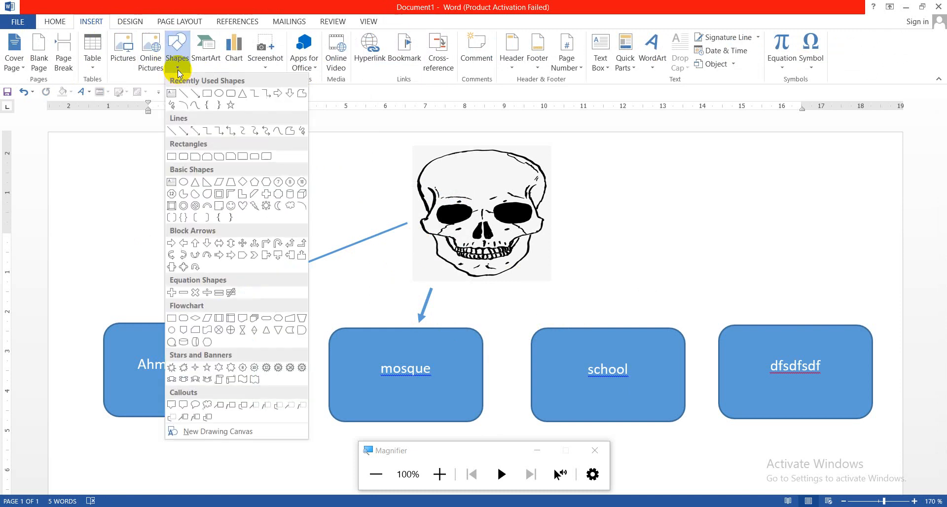